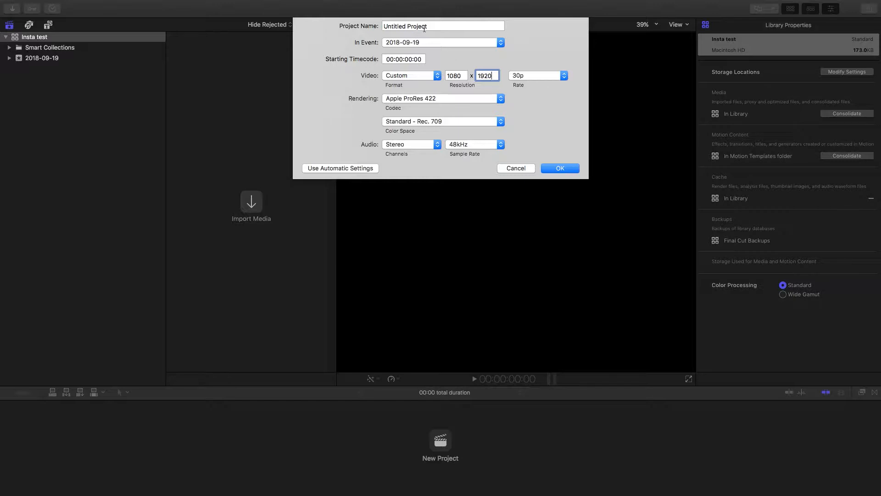
Name the new project Instagram and create it
left_click_drag(430, 27, 353, 35)
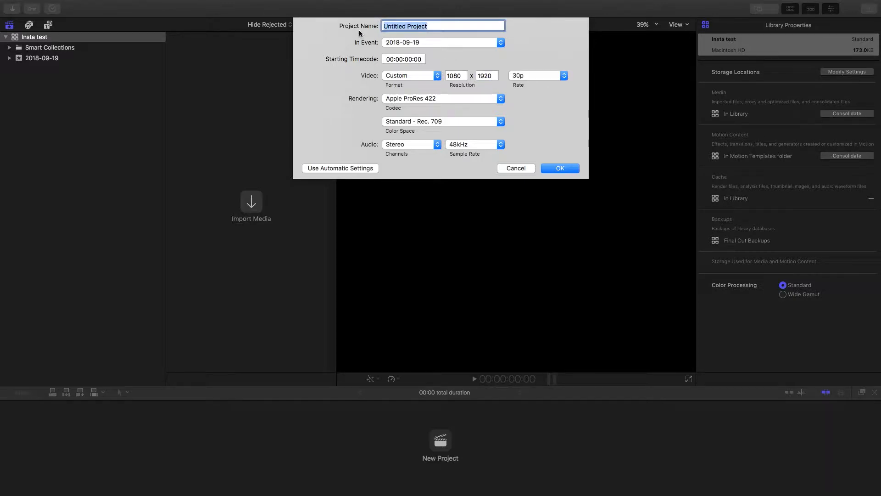
key("BackSpace")
type("Ins")
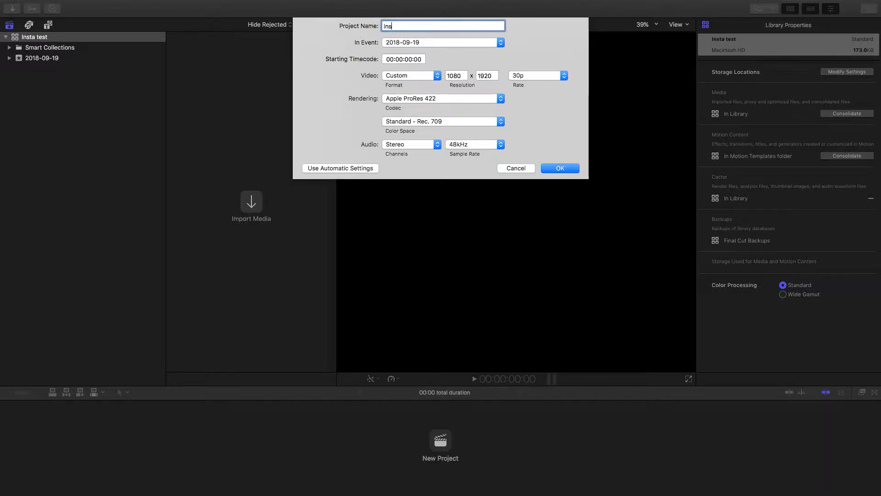
type("tagram")
key("Return")
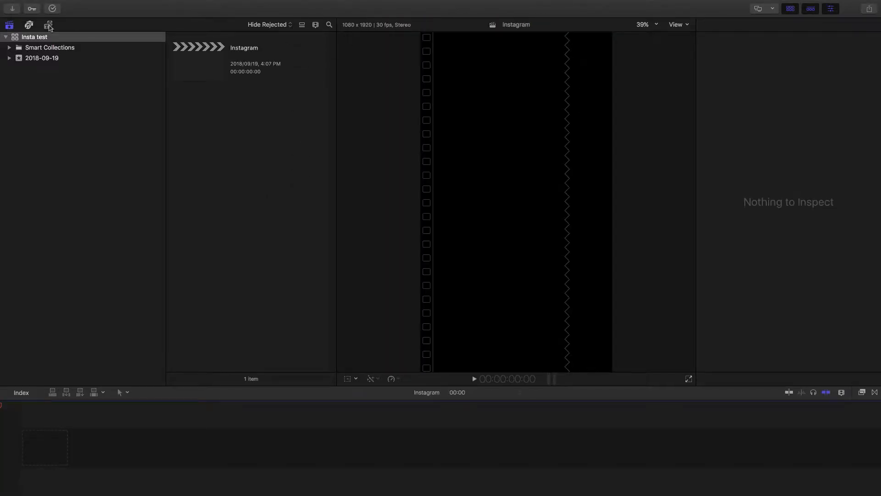
Place title 2 from the Instagram Stories Collection at the start of the timeline and play it
left_click(47, 26)
left_click(91, 250)
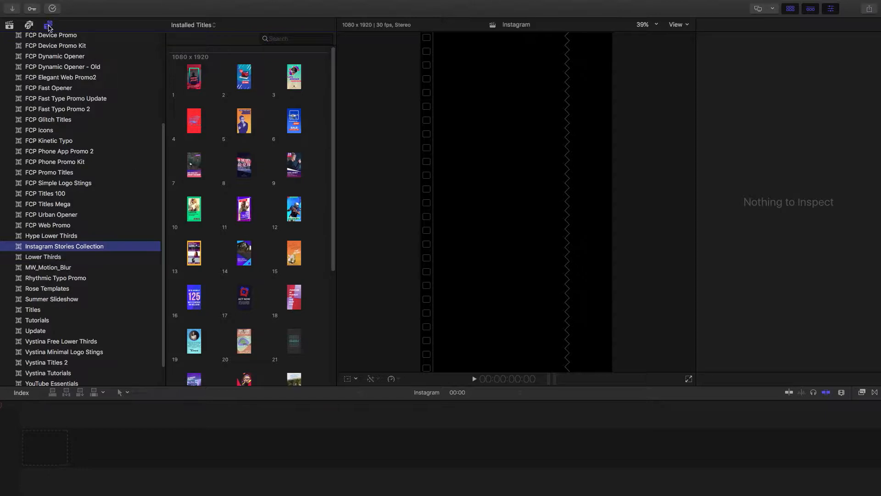
left_click(49, 26)
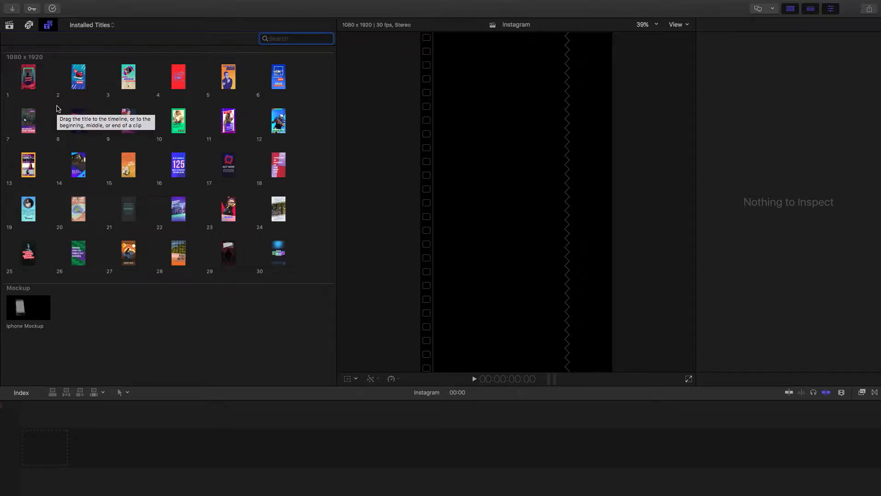
left_click_drag(76, 77, 11, 452)
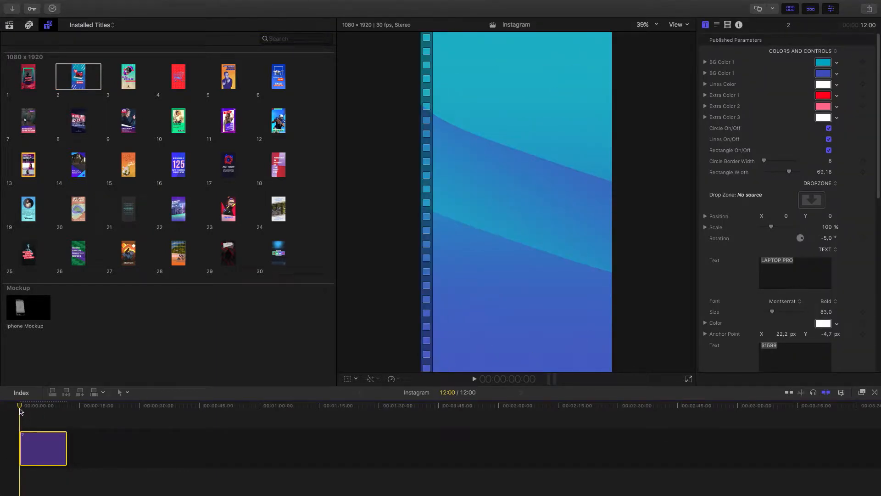
key("space")
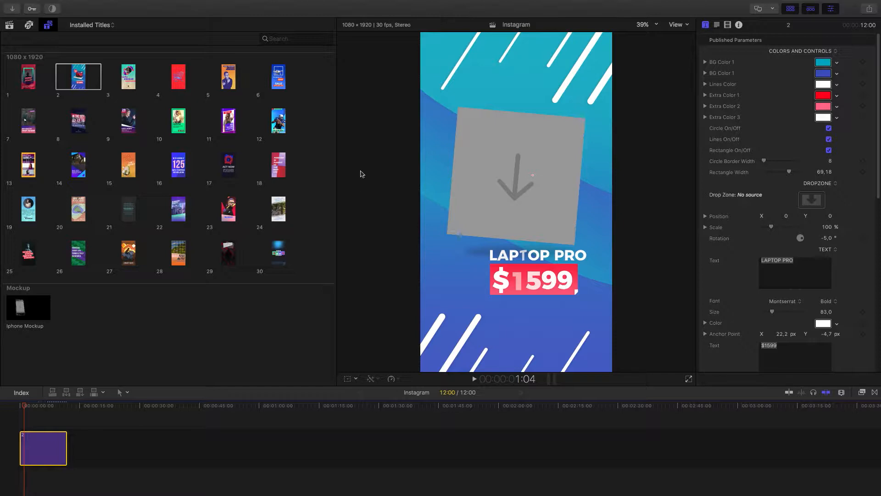
Import all three files from the Instagram Resources folder into the 2018-09-19 event
left_click(10, 25)
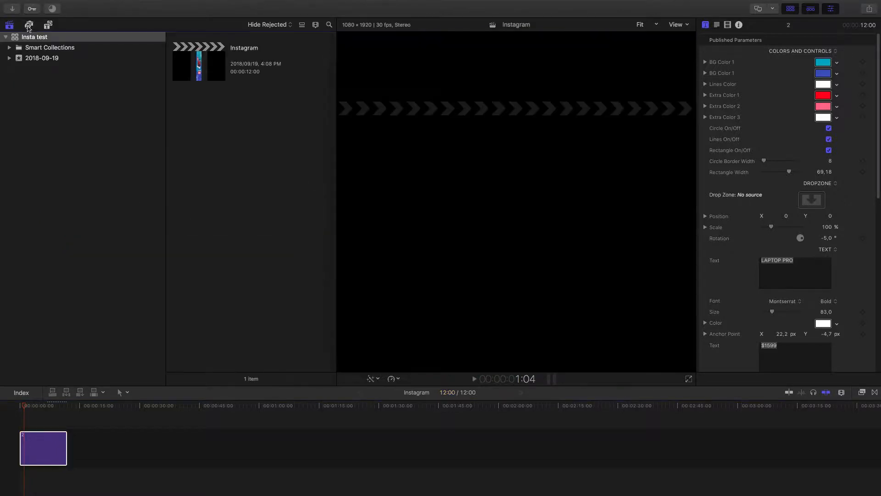
left_click(78, 5)
mouse_move(97, 62)
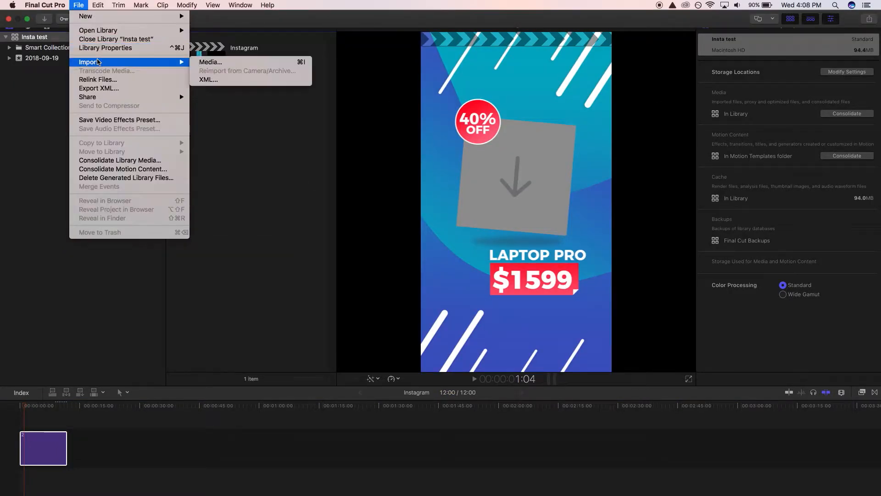
left_click(209, 62)
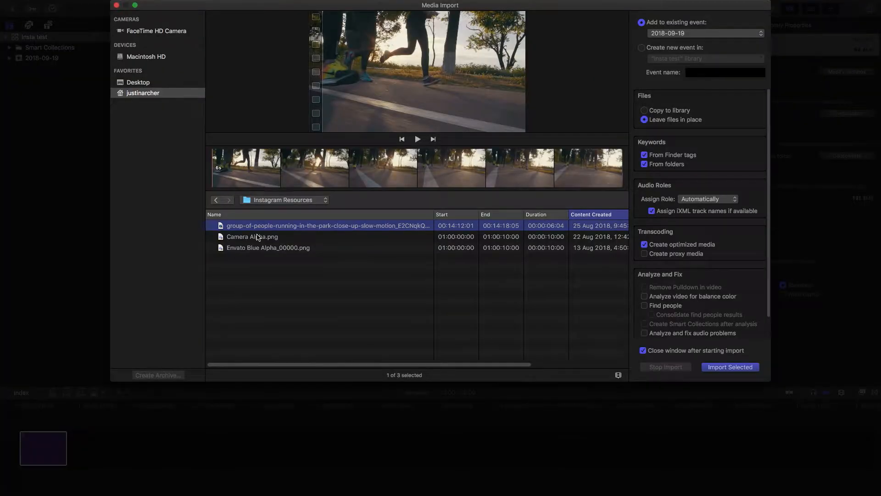
key("super+a")
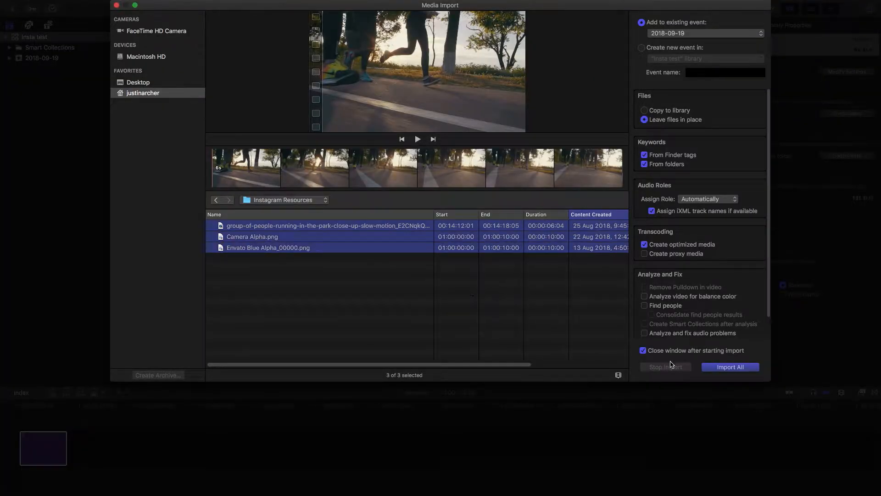
left_click(728, 368)
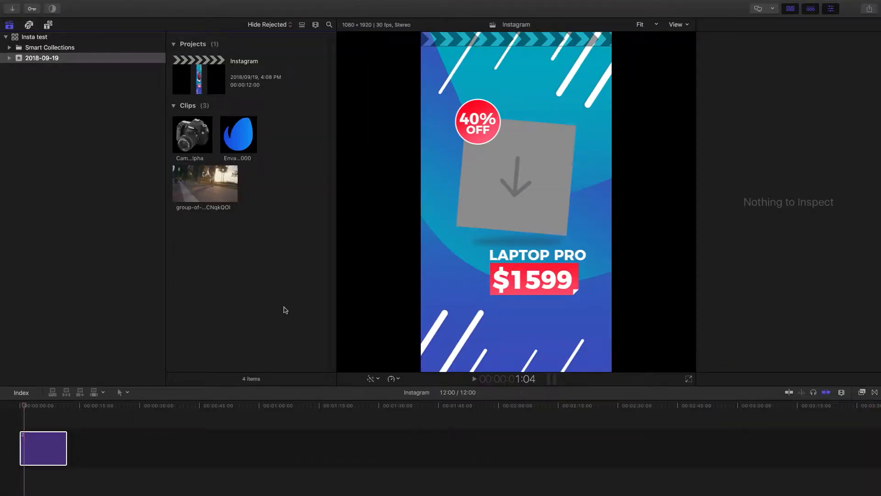
Fill the timeline title's drop zone with the Camera Alpha clip
left_click(40, 455)
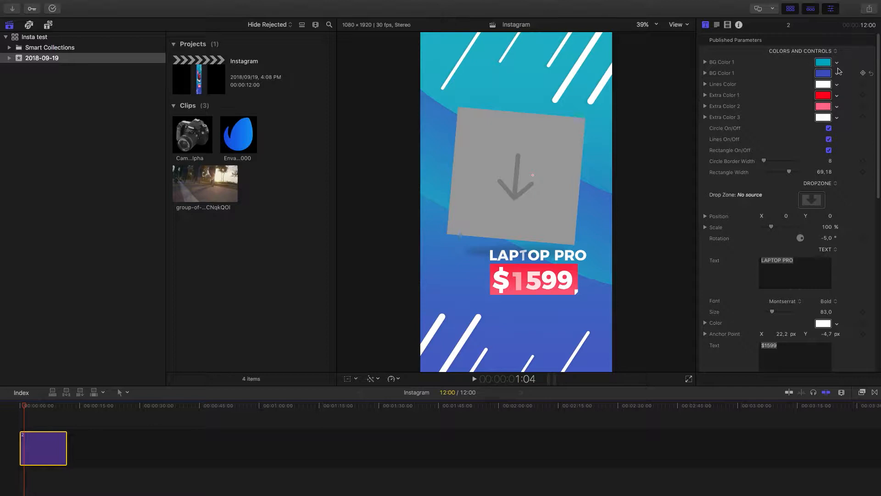
left_click(813, 200)
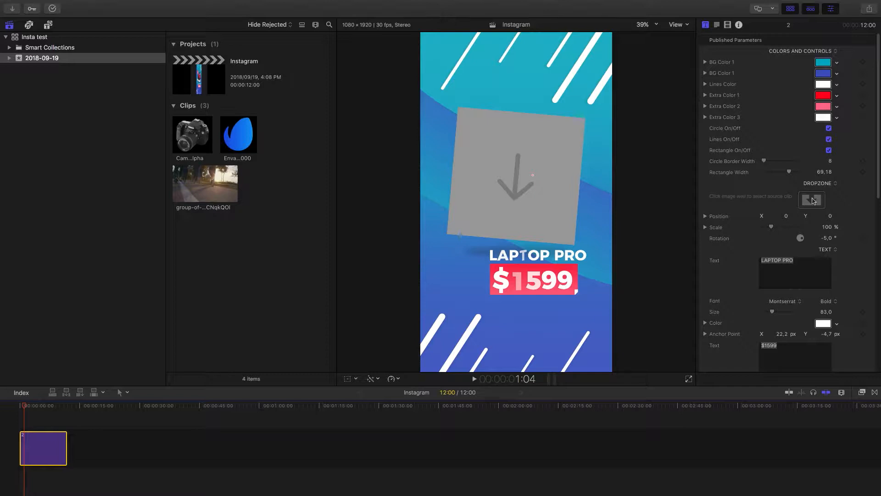
left_click(819, 203)
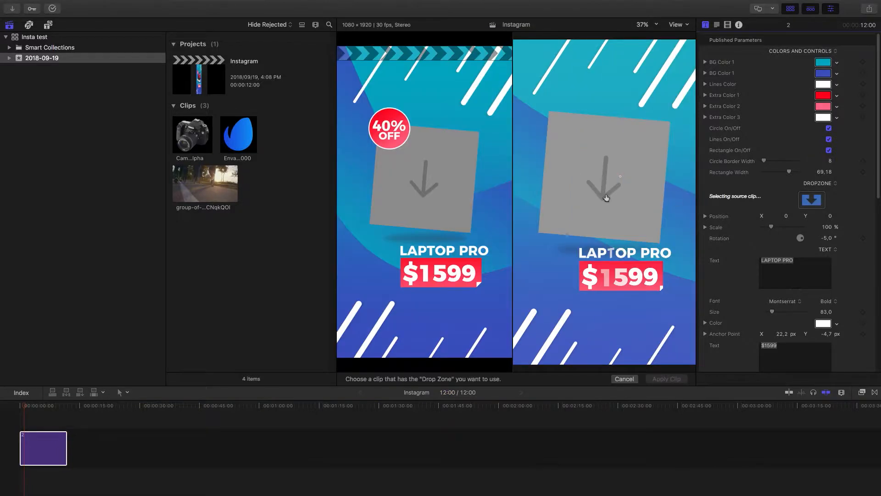
left_click(197, 143)
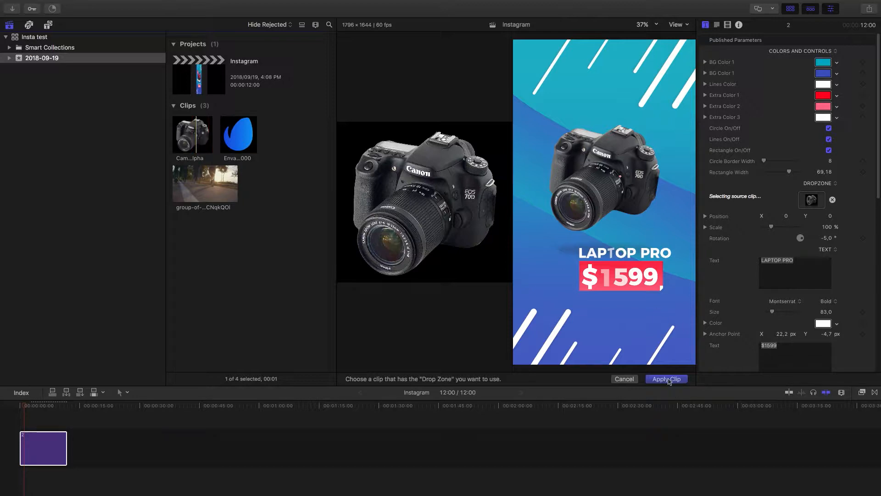
left_click(667, 379)
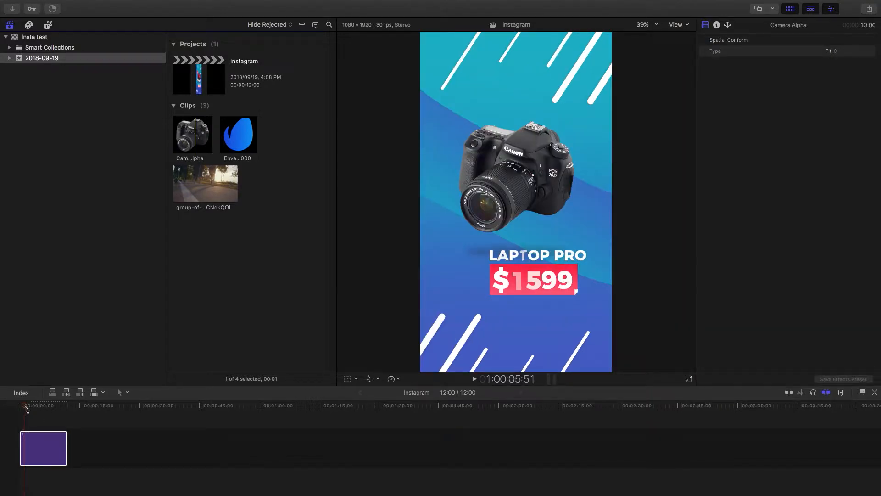
Play the title from its start to check the camera image in the animation
left_click_drag(26, 408, 18, 408)
key("space")
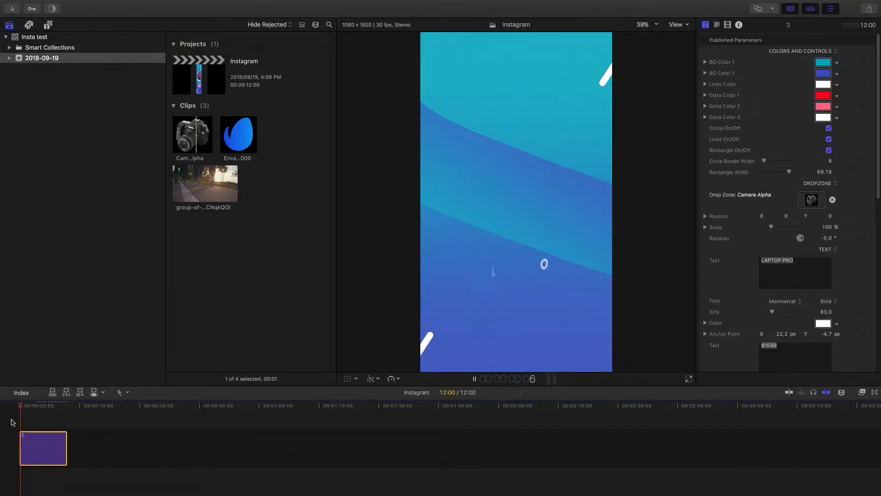
key("space")
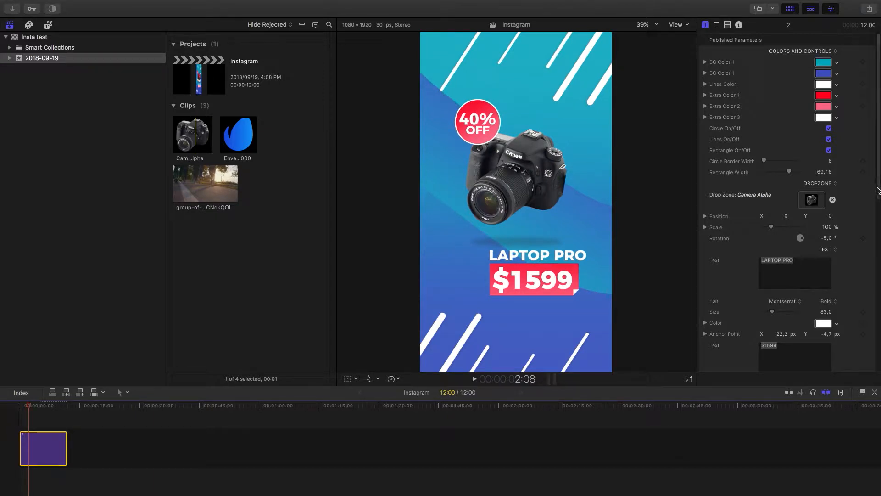
Change the title's product text to NEW CAMERA and its price text to $899
scroll(854, 220, "down", 1)
left_click(795, 270)
left_click_drag(808, 264, 726, 268)
type("NEW CAMERA")
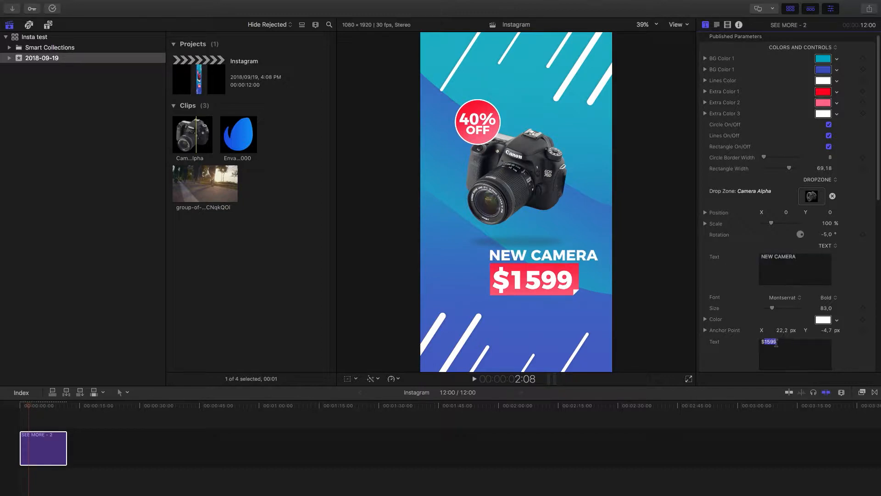
type("899")
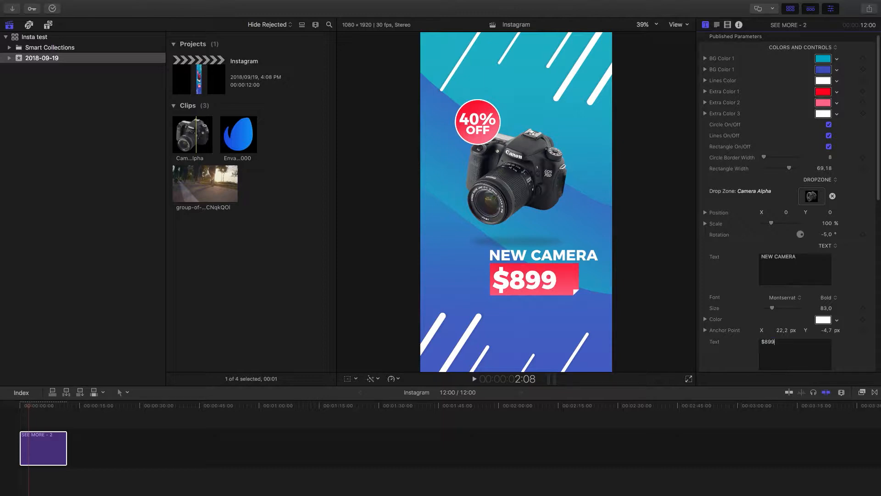
key("Tab")
Narrow the rectangle behind the price to a width of 49.79
scroll(736, 355, "down", 7)
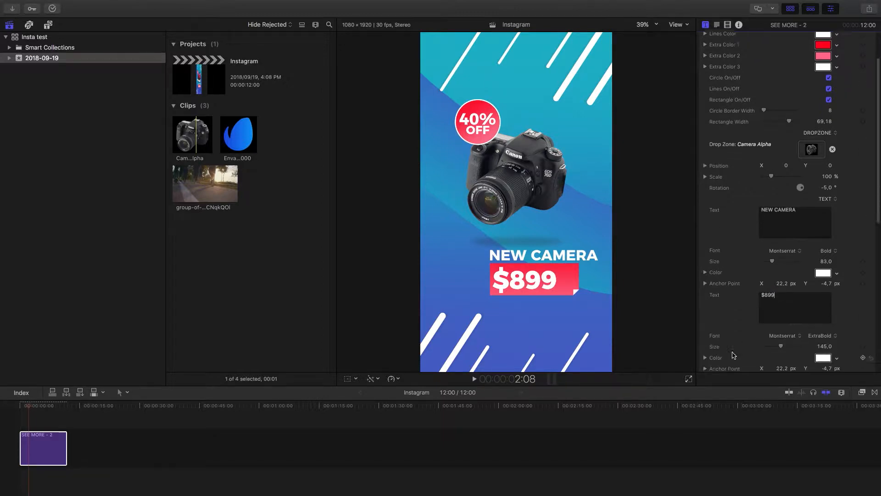
scroll(735, 355, "down", 4)
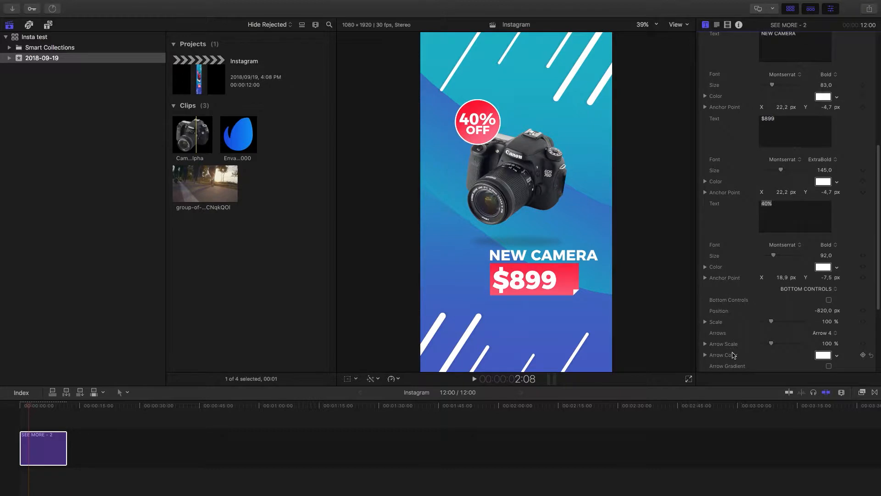
scroll(728, 347, "up", 11)
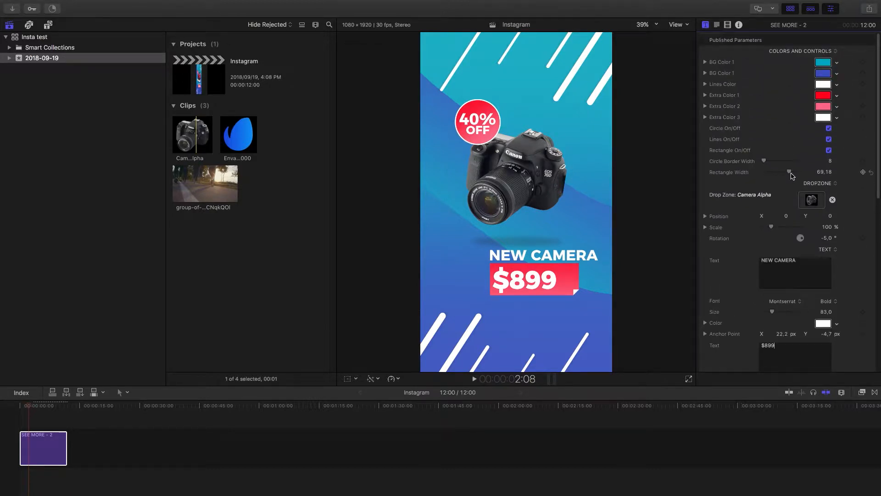
left_click_drag(790, 172, 784, 178)
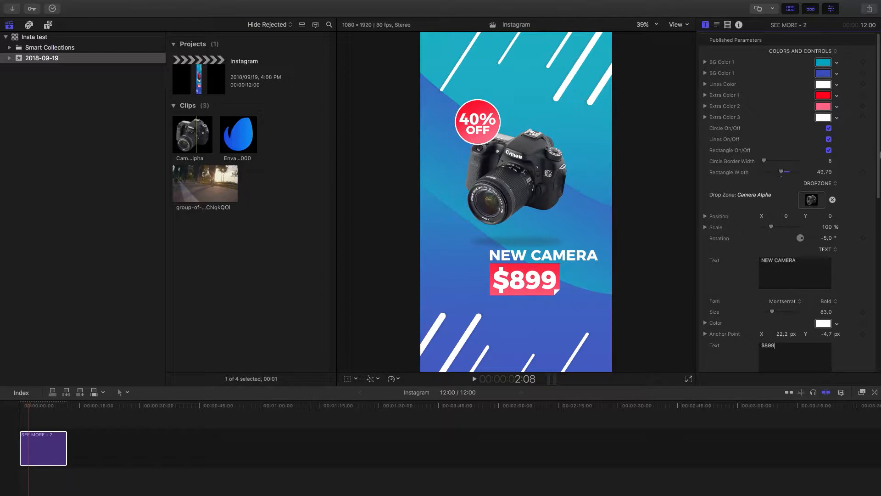
Switch the discount circle off and back on
scroll(872, 184, "down", 5)
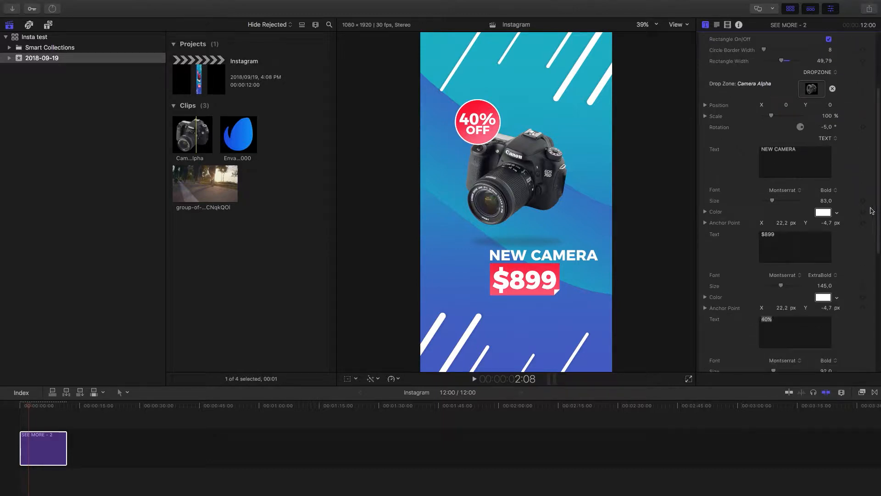
scroll(869, 133, "up", 5)
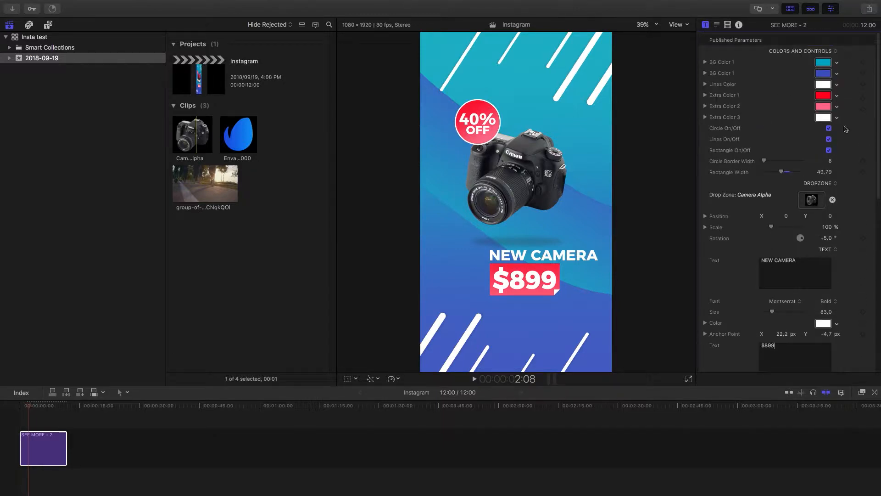
left_click(830, 129)
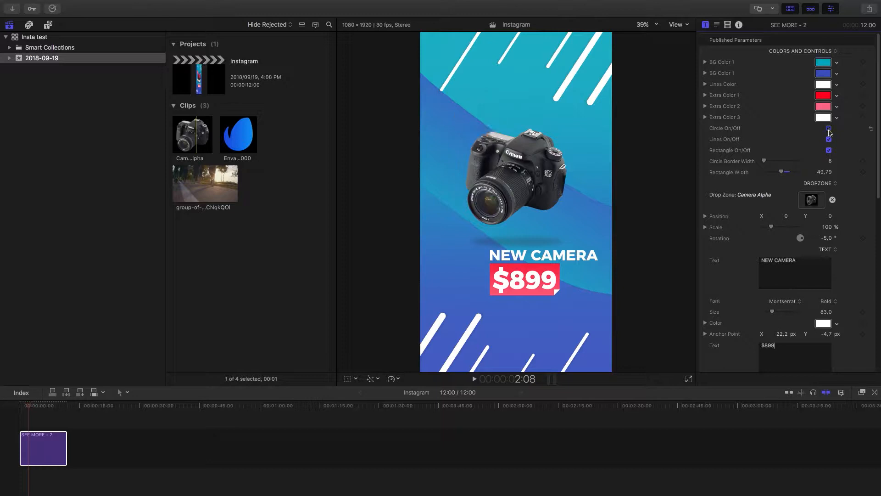
left_click(829, 130)
Change the discount text in the circle to 25%
scroll(842, 157, "down", 6)
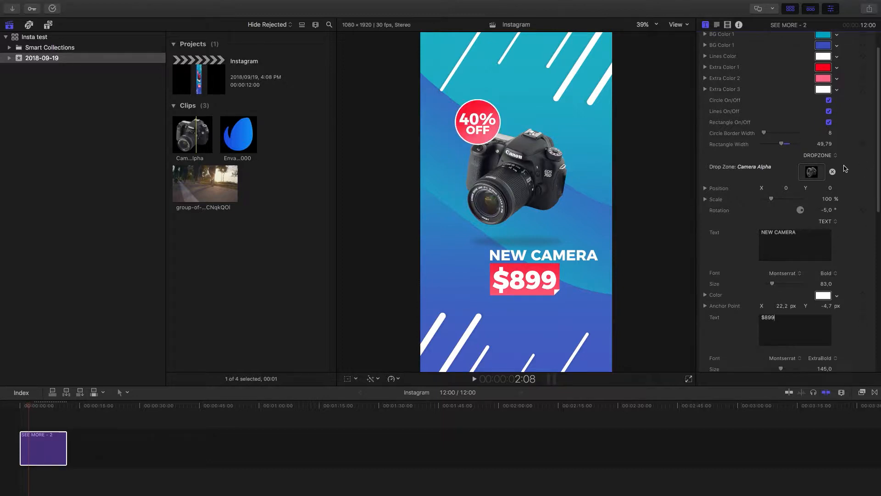
scroll(846, 169, "down", 1)
left_click_drag(790, 269, 697, 264)
type("25%")
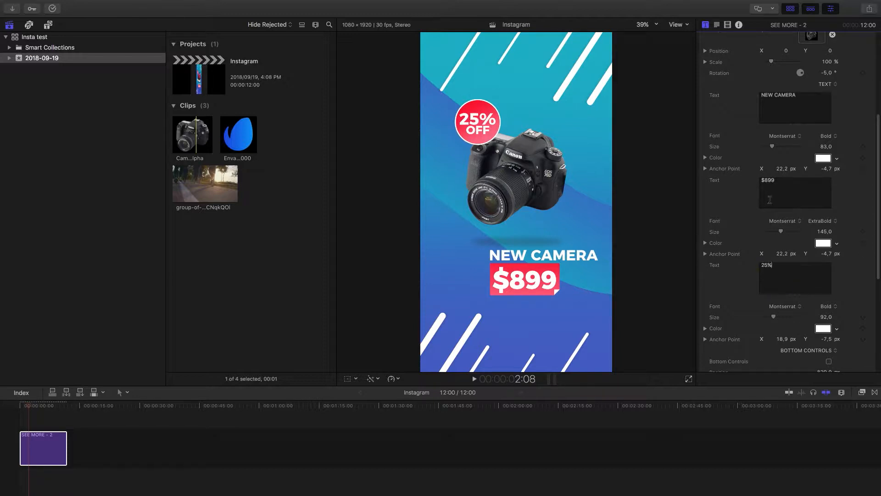
Look through the remaining title parameters, and switch the decorative lines off and back on
scroll(870, 275, "down", 8)
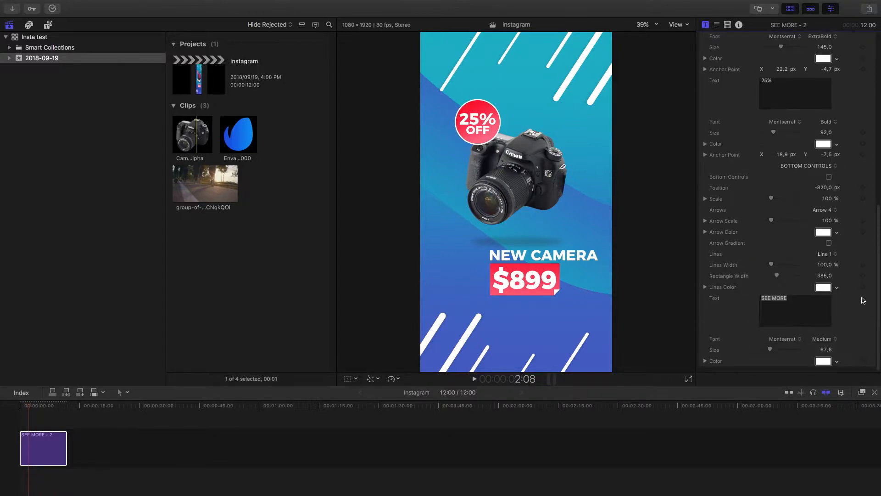
scroll(863, 301, "up", 10)
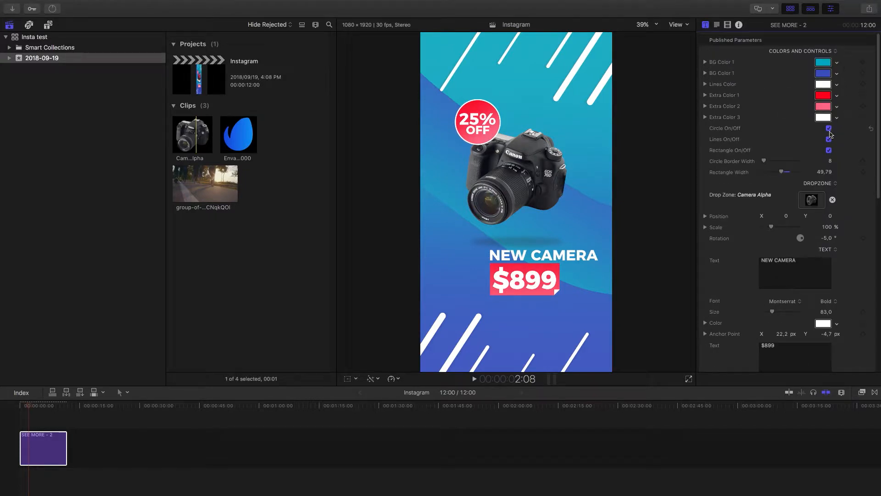
left_click(829, 140)
left_click(830, 140)
Turn off the rectangle behind the price and clear the price text
left_click(829, 150)
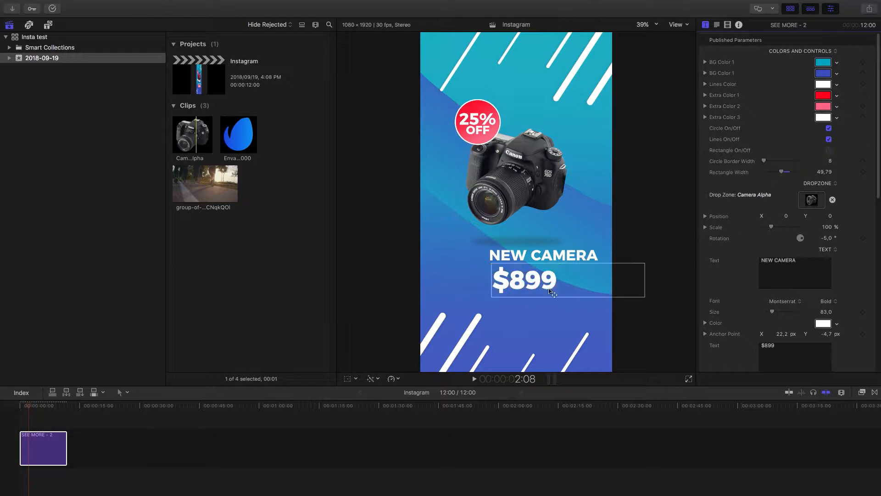
scroll(784, 357, "down", 1)
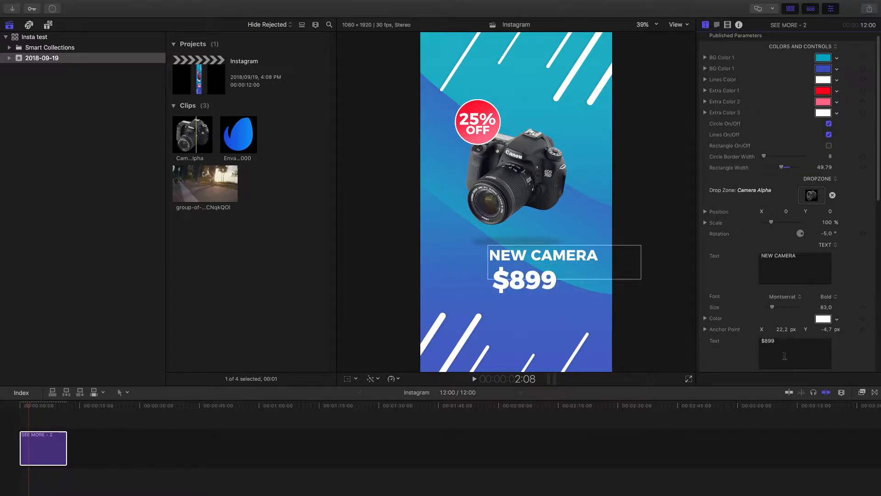
key("BackSpace")
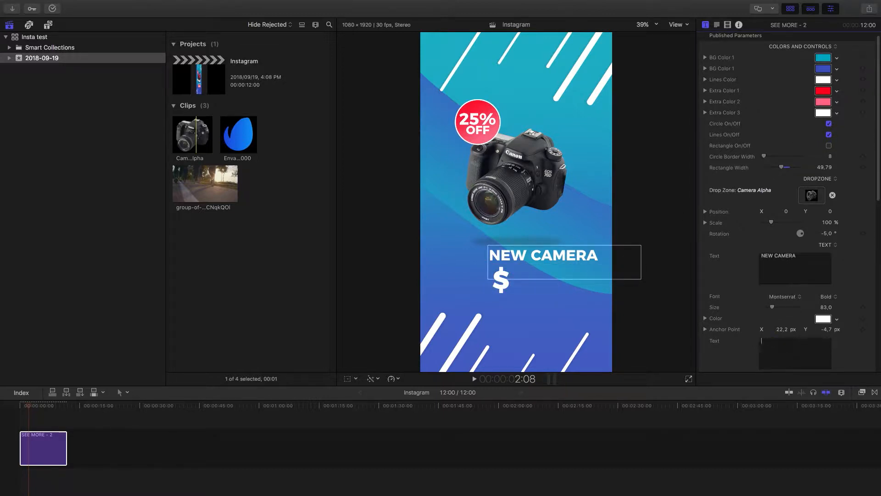
Delete the leftover dollar sign, and undo the price edits to restore the $899 text and its rectangle
key("BackSpace")
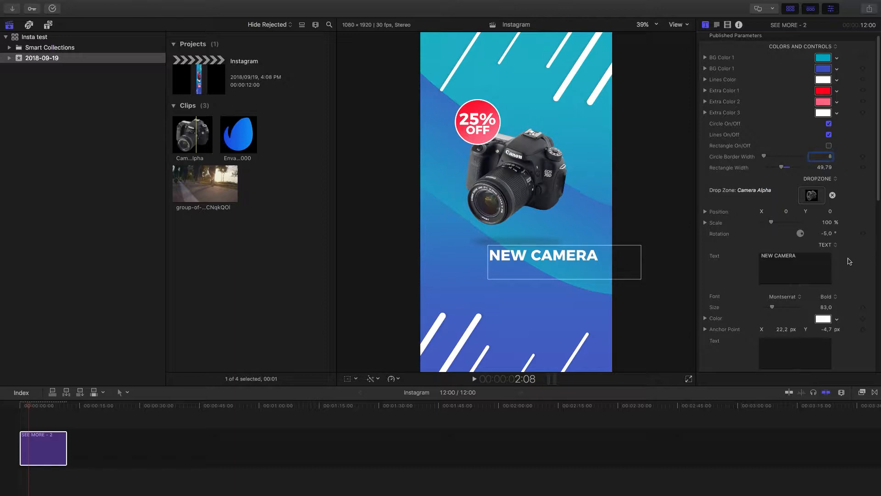
key("super+z")
key("super+z")
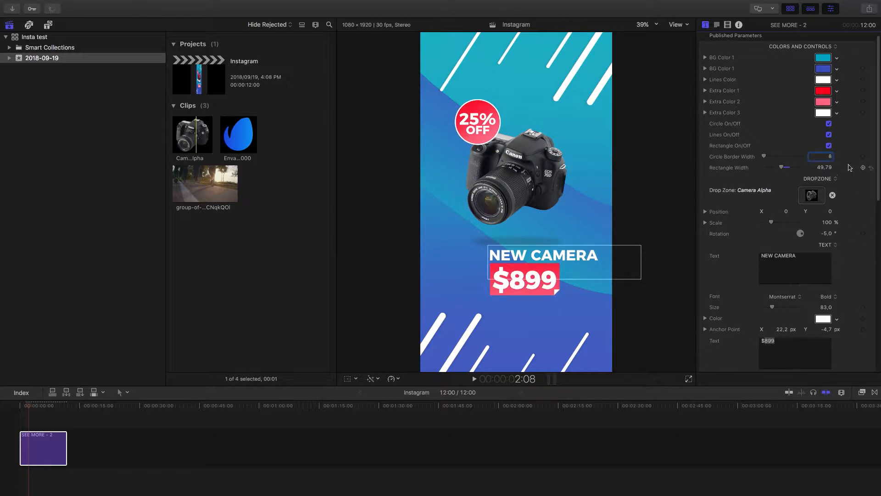
scroll(852, 167, "down", 2)
scroll(852, 168, "up", 3)
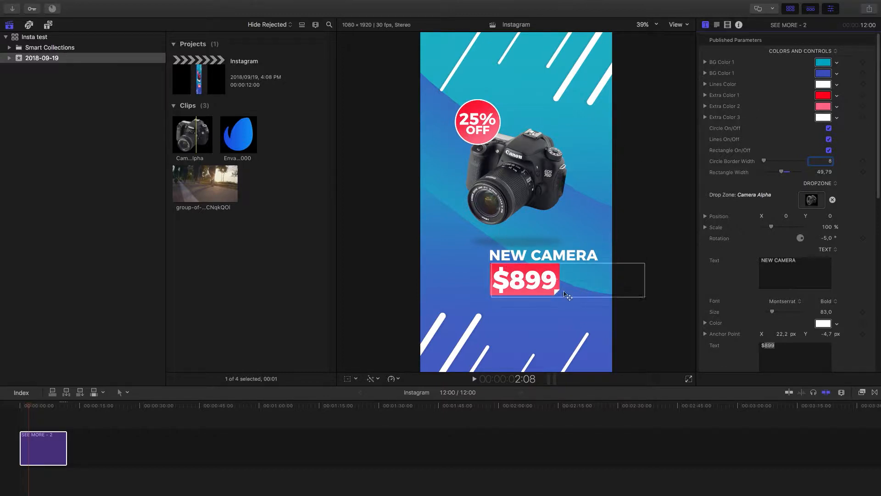
Change the first background color to red and the second one to a dark red
left_click(823, 63)
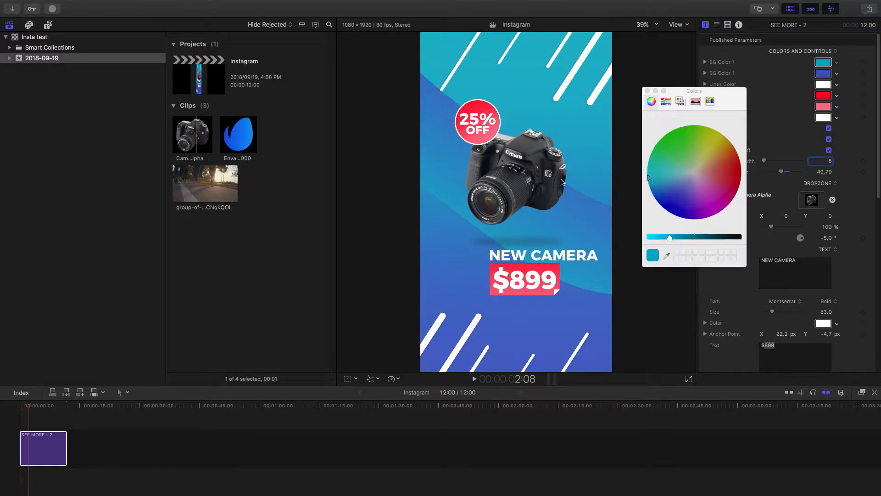
mouse_move(717, 175)
left_mouse_down()
mouse_move(725, 173)
mouse_move(723, 197)
mouse_move(741, 179)
left_mouse_up()
left_click(648, 91)
left_click(823, 74)
left_click_drag(672, 237, 705, 238)
left_click(648, 91)
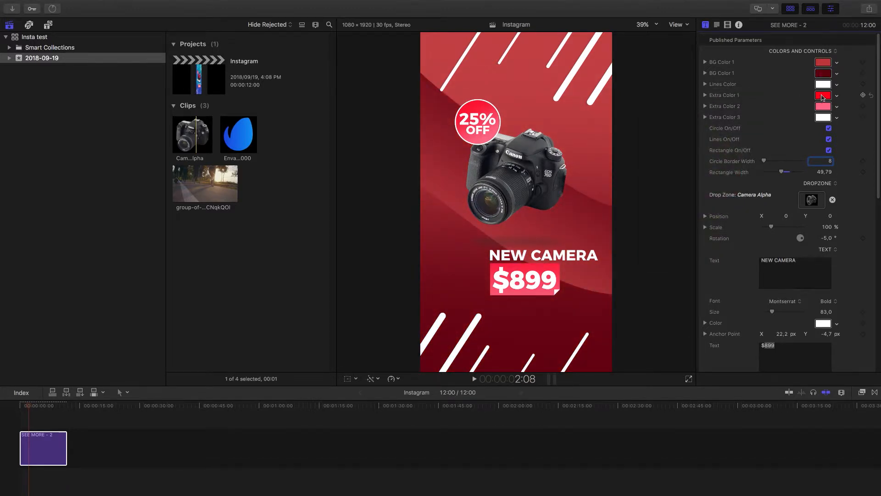
Set Extra Color 1 to blue and Extra Color 2 to a lighter blue for the circle and price rectangle
left_click(823, 95)
left_click_drag(685, 191, 671, 203)
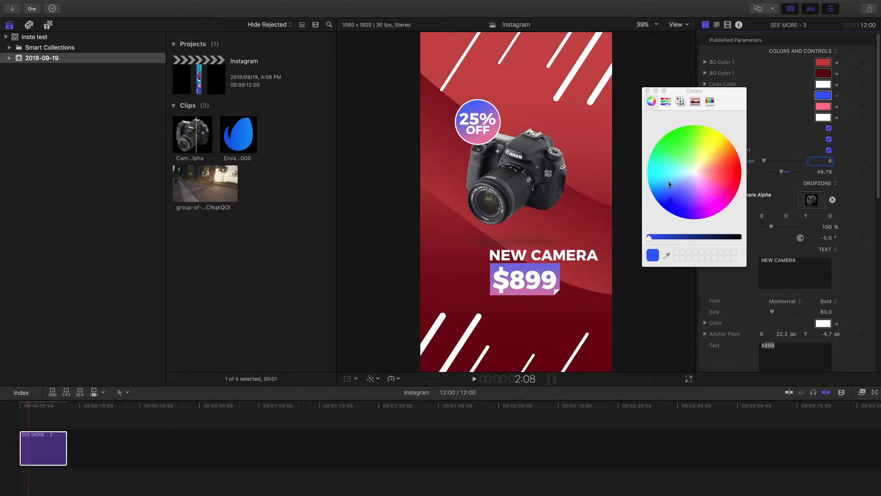
left_click(648, 91)
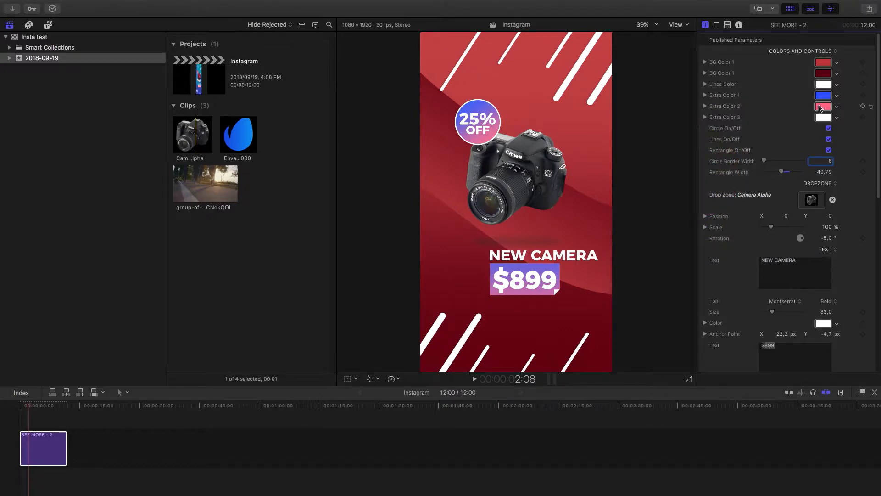
left_click(820, 107)
left_click_drag(675, 192, 668, 193)
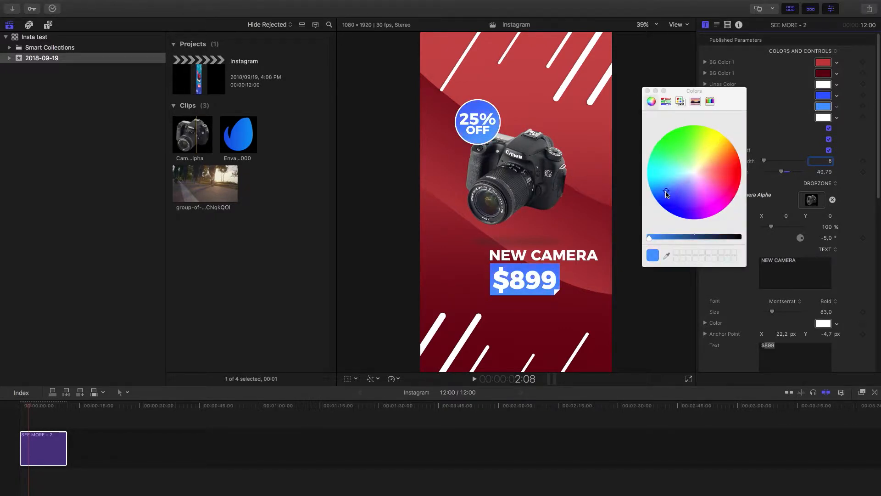
left_click(647, 91)
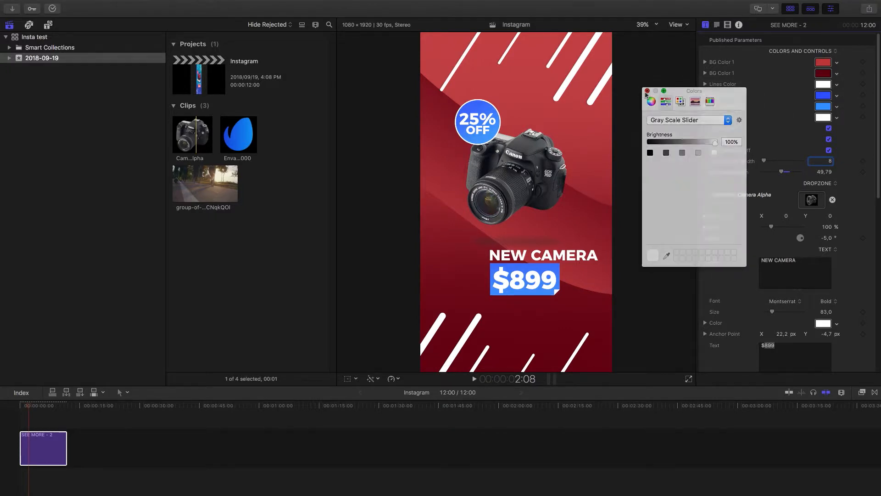
Change the color of the $899 price text from white to dark gray
scroll(734, 270, "down", 2)
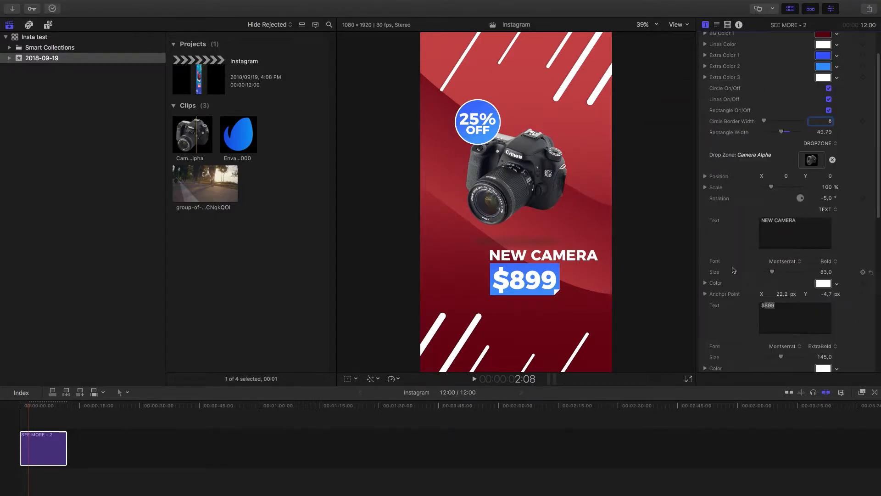
scroll(733, 270, "down", 1)
left_click(823, 351)
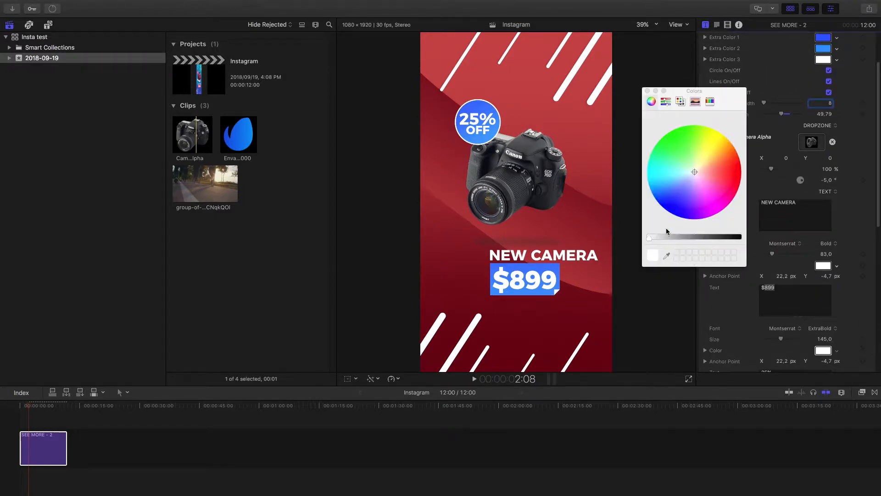
left_click_drag(649, 237, 725, 238)
left_click(647, 91)
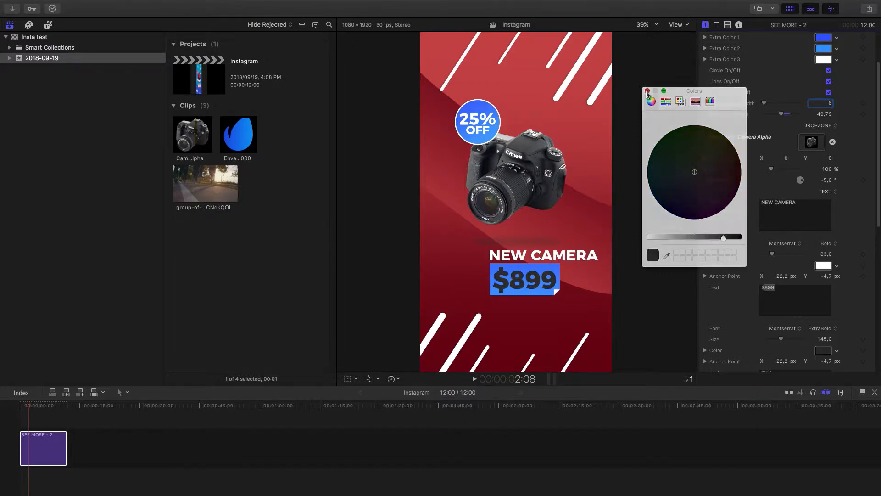
Copy the price text's dark gray color to the 25% OFF text in the discount circle
scroll(737, 260, "down", 2)
scroll(737, 261, "down", 5)
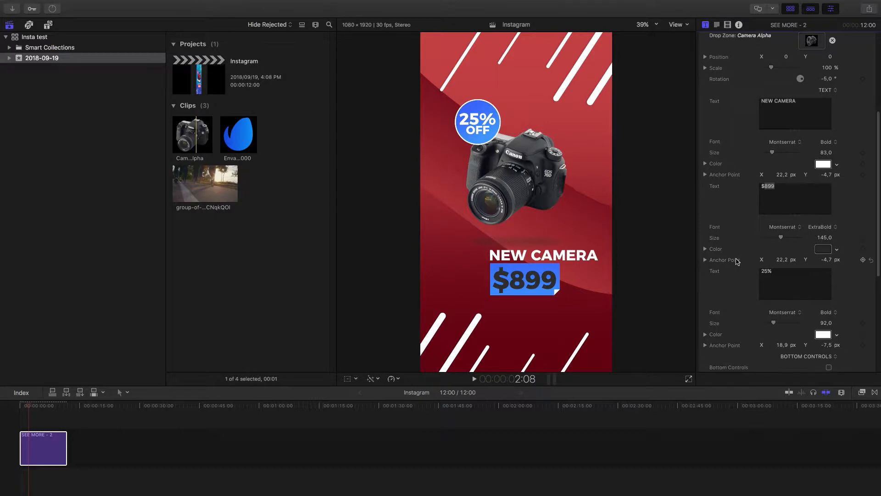
scroll(739, 261, "down", 4)
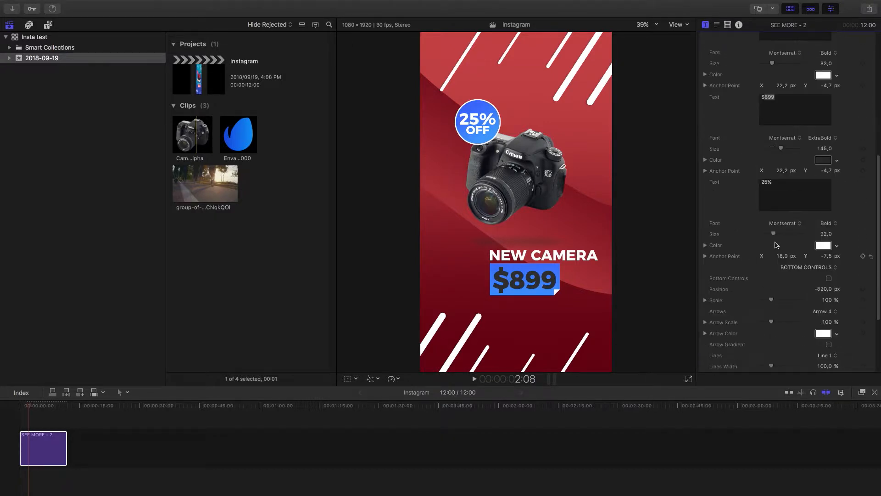
left_click_drag(823, 165, 825, 246)
scroll(841, 241, "down", 1)
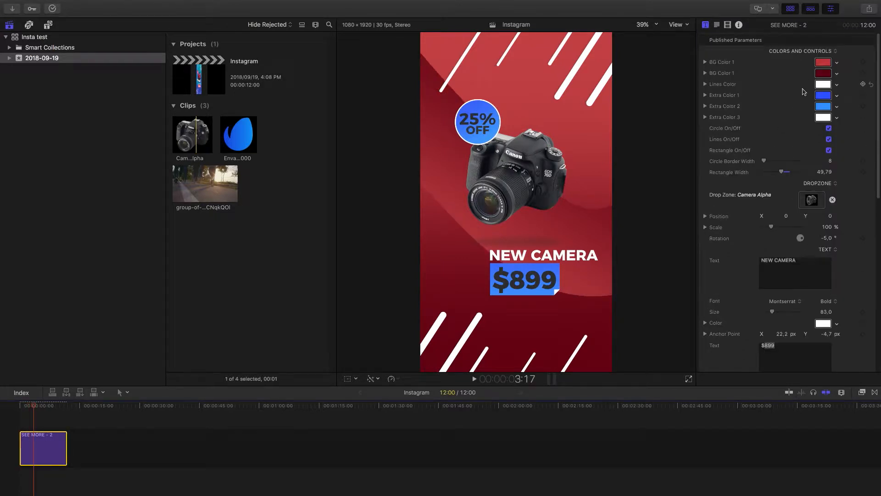
Set the color of the decorative diagonal lines to dark gray
left_click(823, 84)
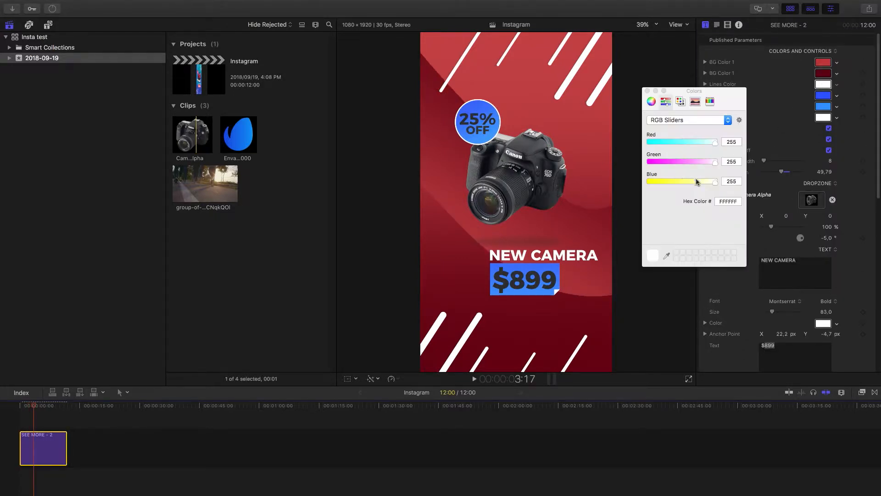
left_click(652, 101)
left_click_drag(699, 237, 729, 235)
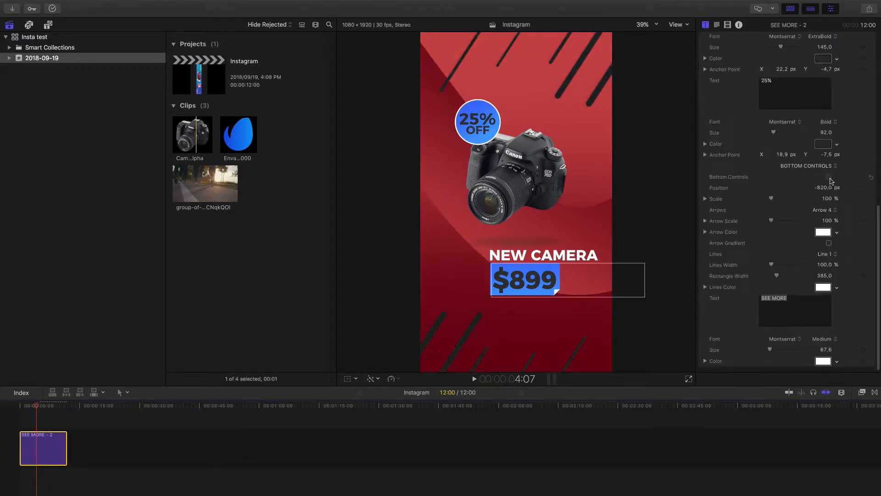
Enable the title's bottom controls and set their arrow style to Arrow 6
left_click(829, 177)
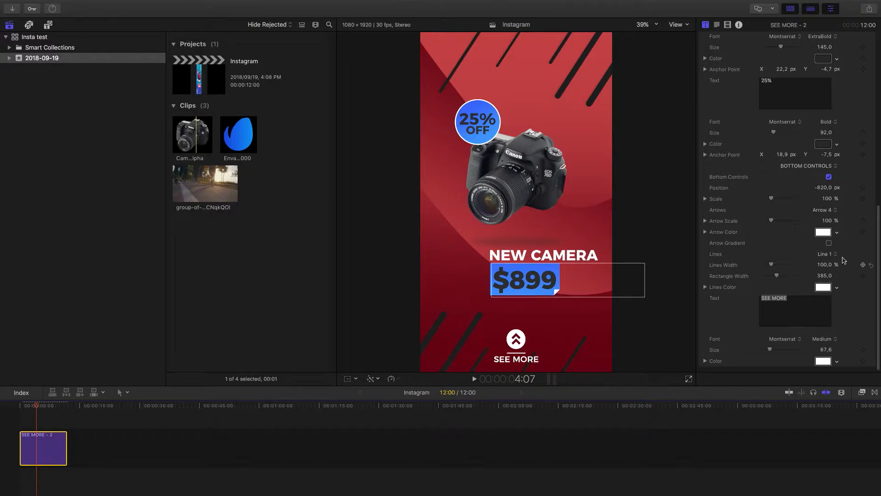
left_click(834, 210)
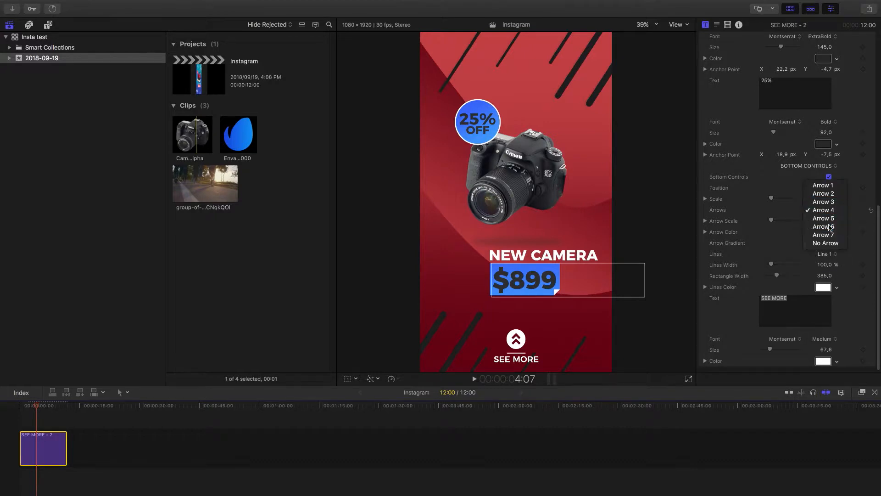
left_click(830, 227)
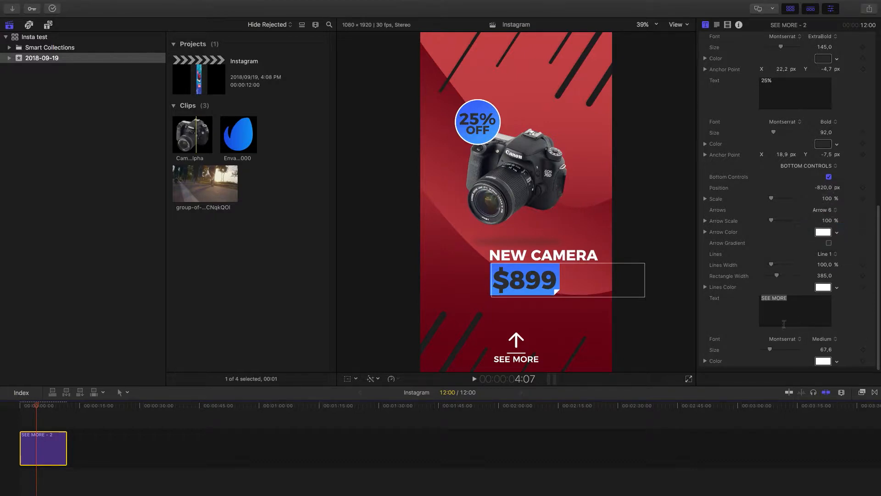
Replace the bottom SEE MORE text with BUY NOW and widen the line above it to about 242%
left_click(781, 311)
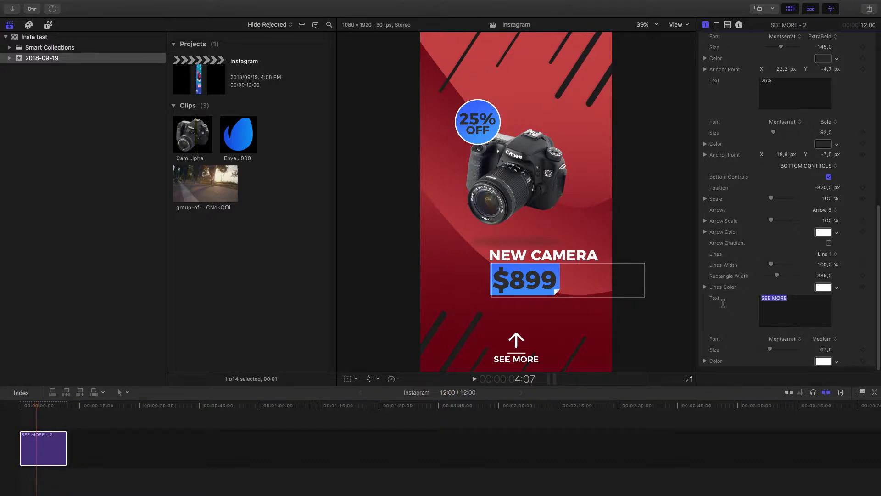
type("B")
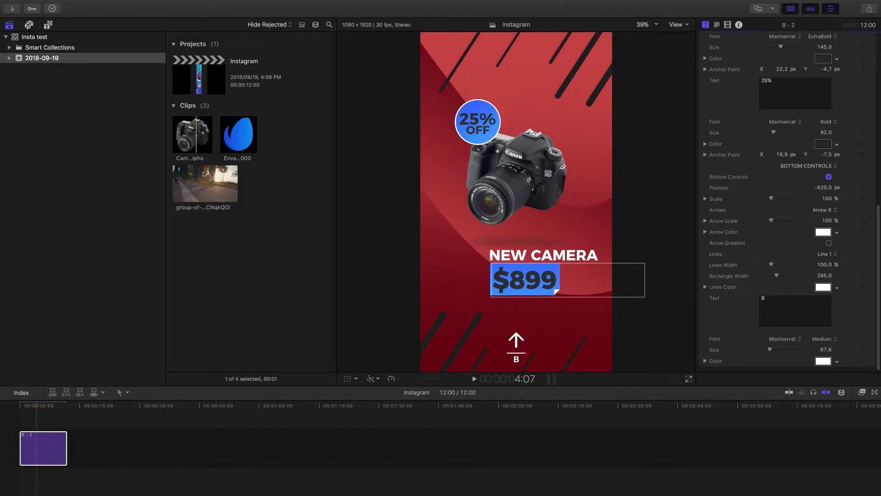
type("IY NOW")
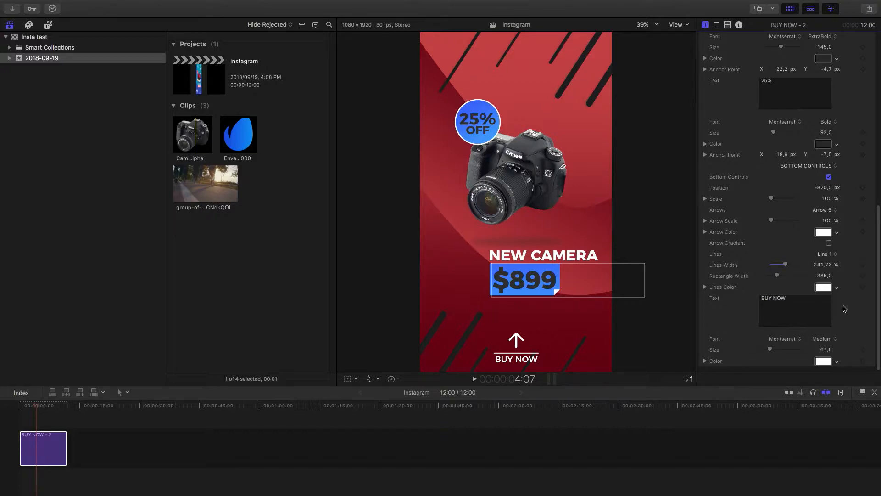
Play the customized title in the timeline to preview its animation
left_click(1, 416)
key("space")
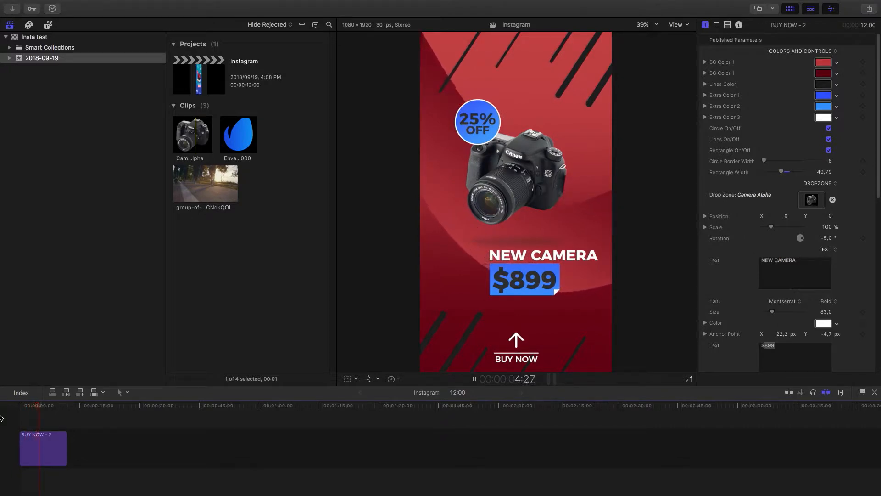
key("space")
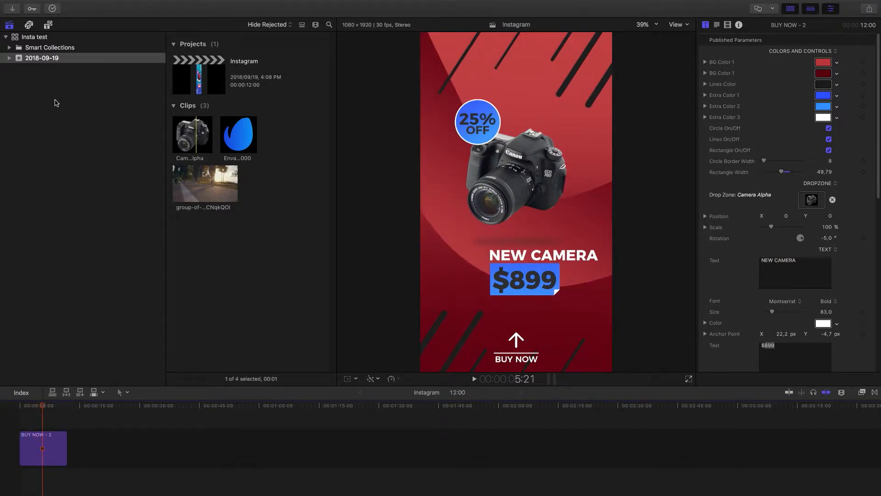
Add title 14 from the Instagram Stories Collection after the first title in the timeline, and select it
left_click(48, 26)
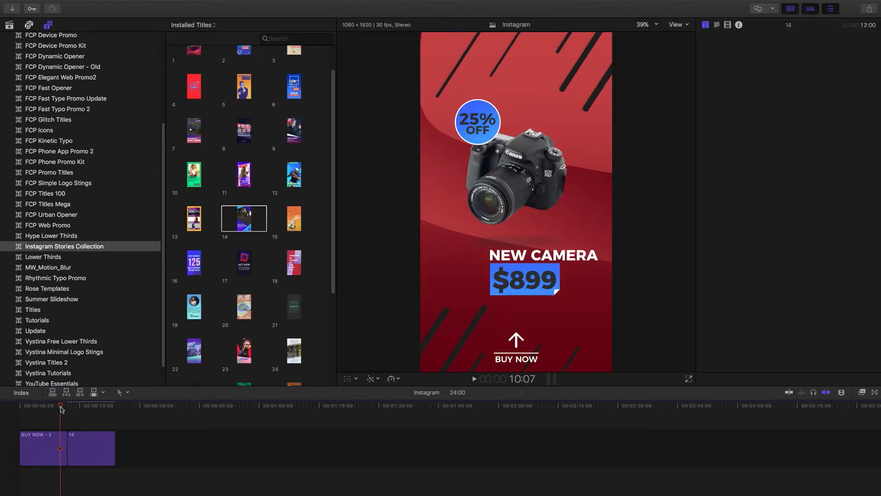
left_click_drag(60, 408, 89, 411)
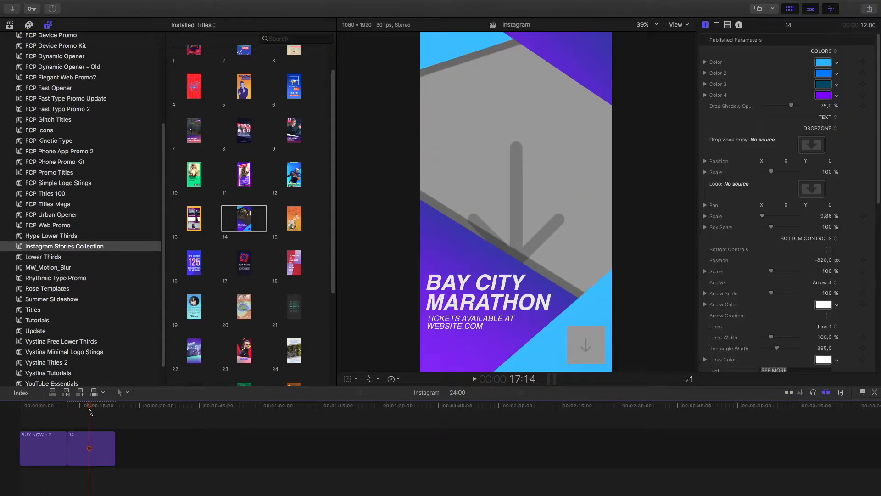
left_click(96, 441)
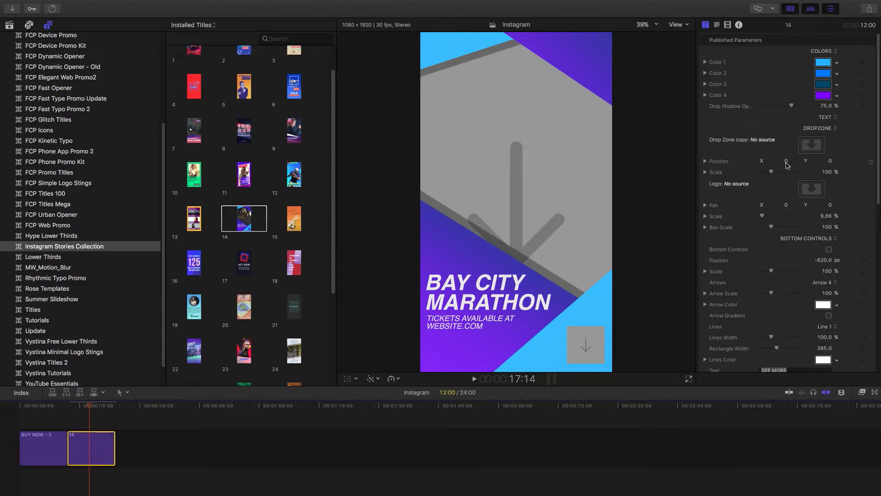
Fill the main drop zone of title 14 with the clip of the running group of people
left_click(810, 150)
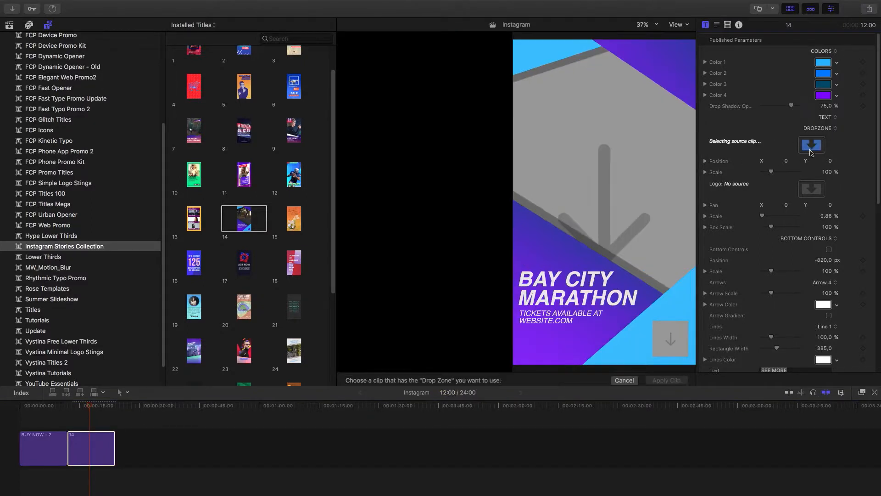
left_click(11, 26)
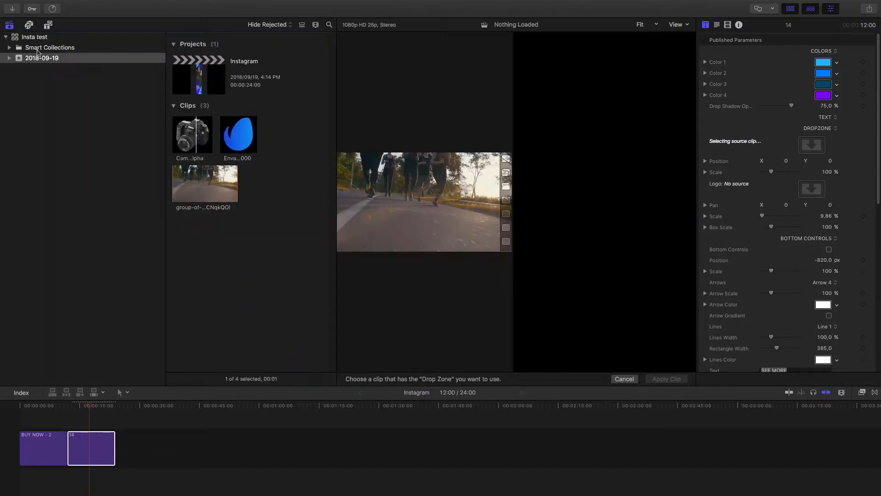
left_click(172, 191)
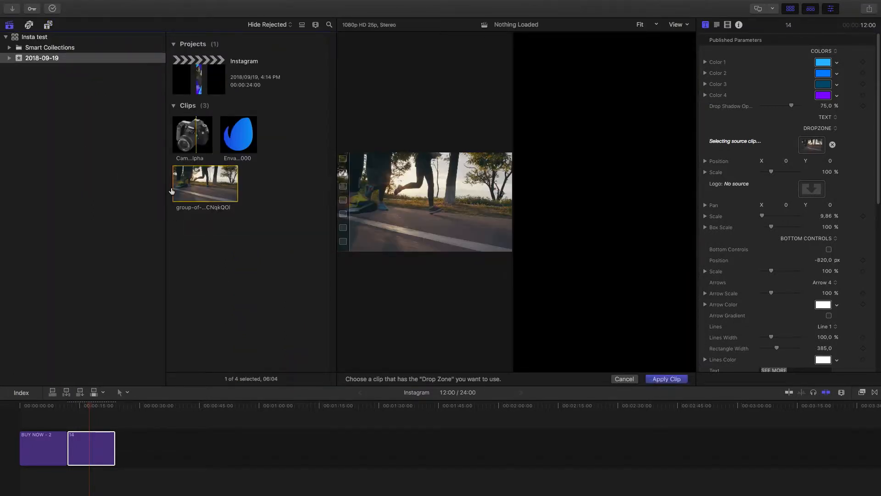
left_click(663, 379)
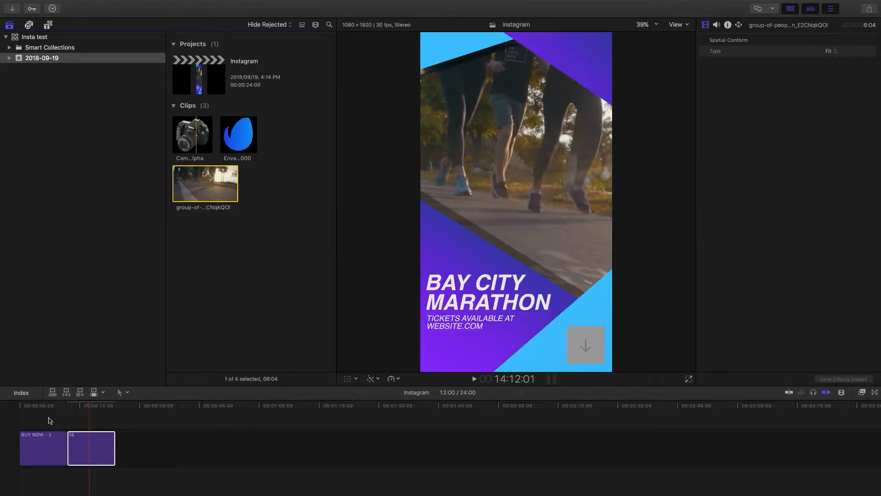
Play title 14 from its start at 12:00 to preview the opening text and the inserted clip
left_click(81, 409)
left_click(69, 408)
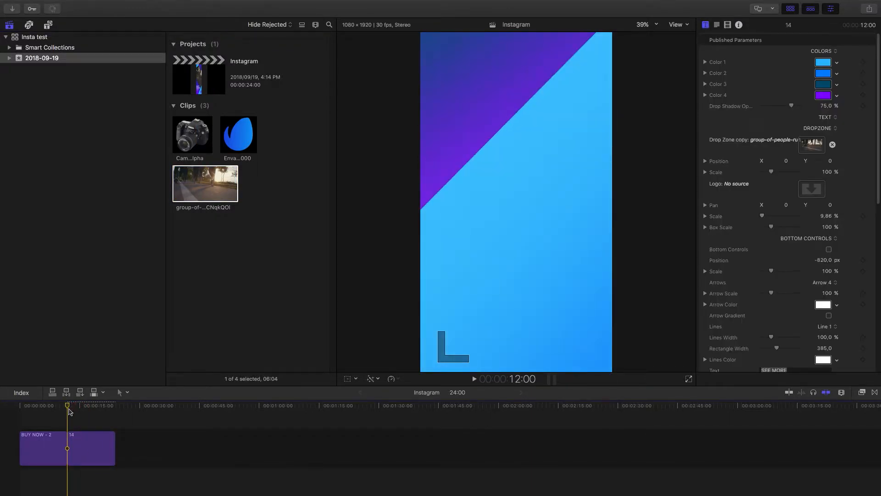
key("space")
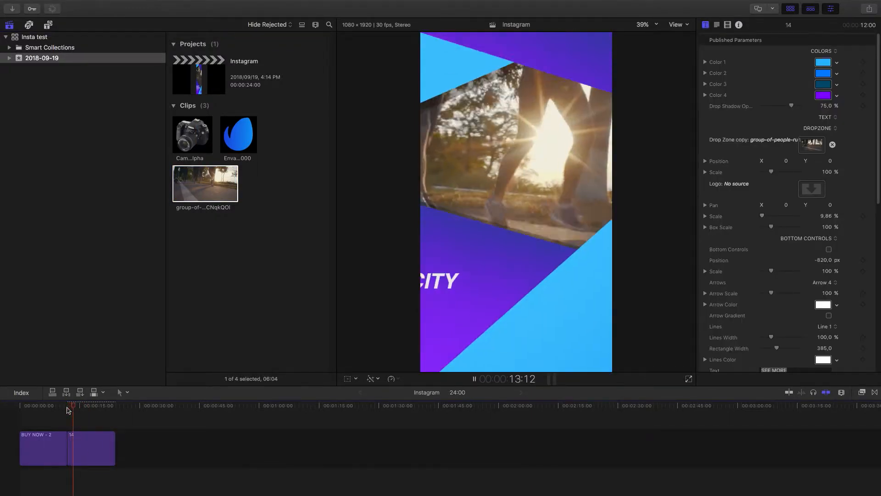
left_click(68, 408)
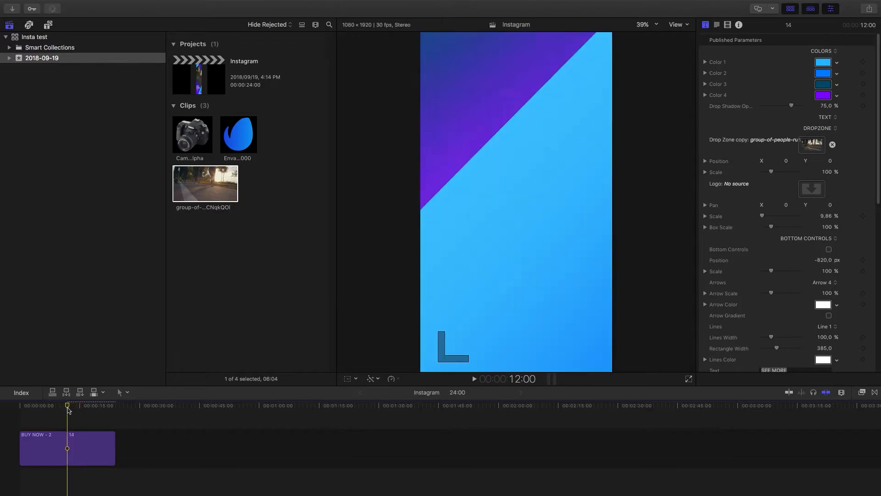
key("space")
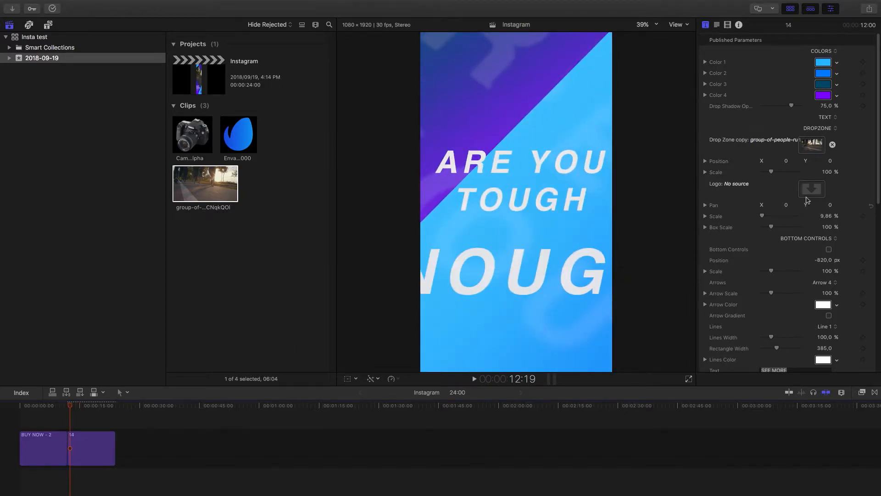
Replace the opening text of title 14 with "10 DAYS / TO THE / BIG ONE" on three lines
left_click_drag(876, 164, 861, 296)
double_click(793, 204)
left_click_drag(801, 214, 706, 200)
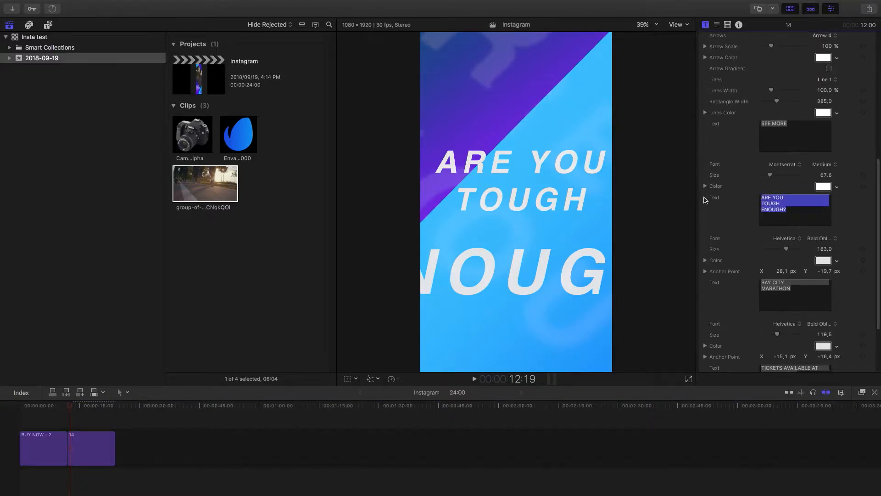
type("10 DAYS")
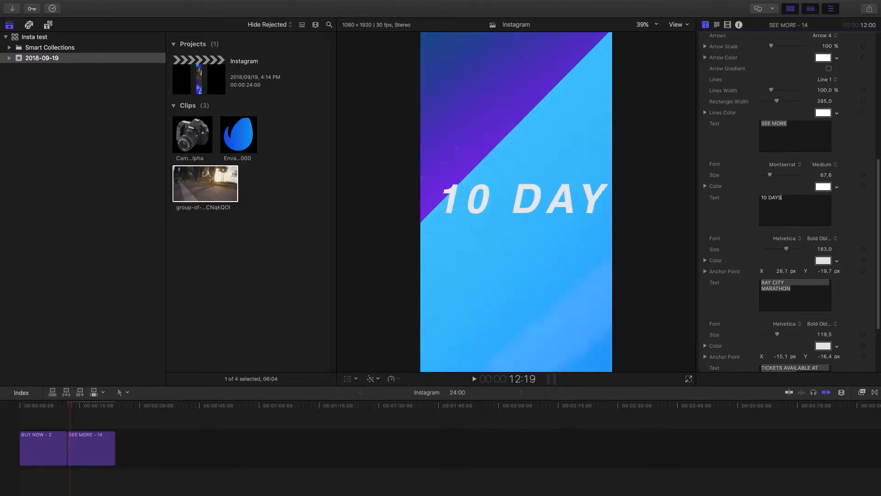
key("Return")
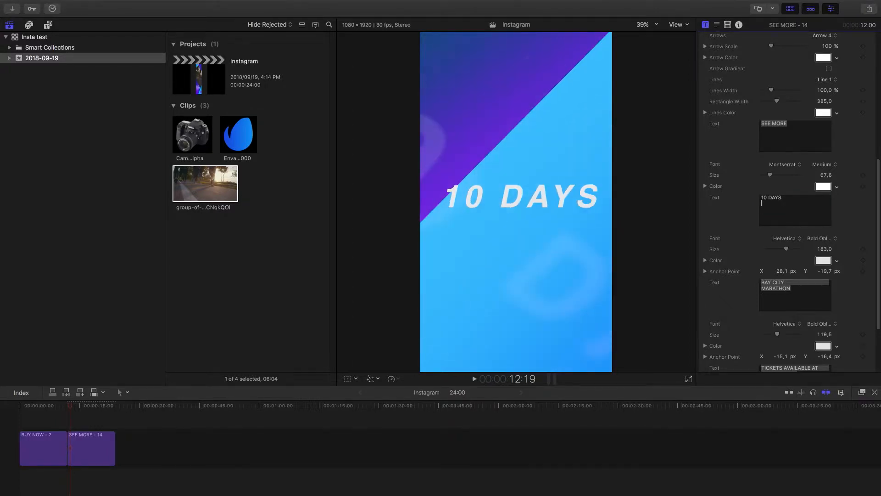
type("TO THE")
key("Return")
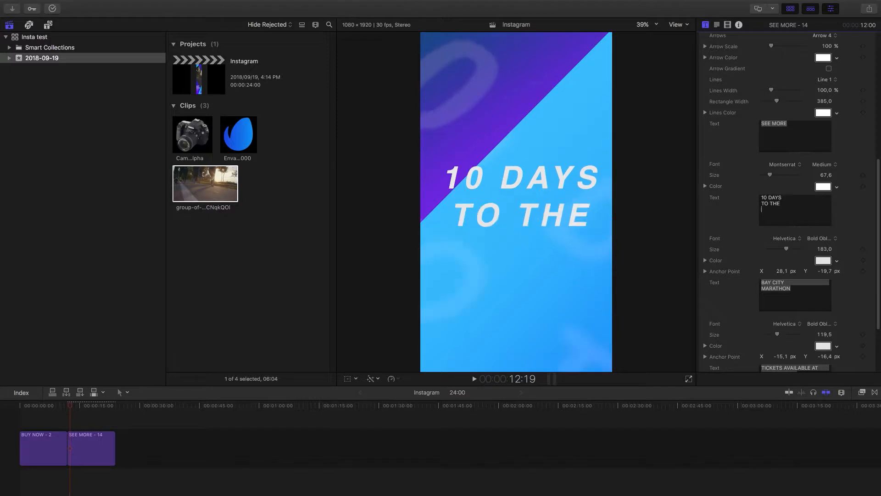
type("BIG ON")
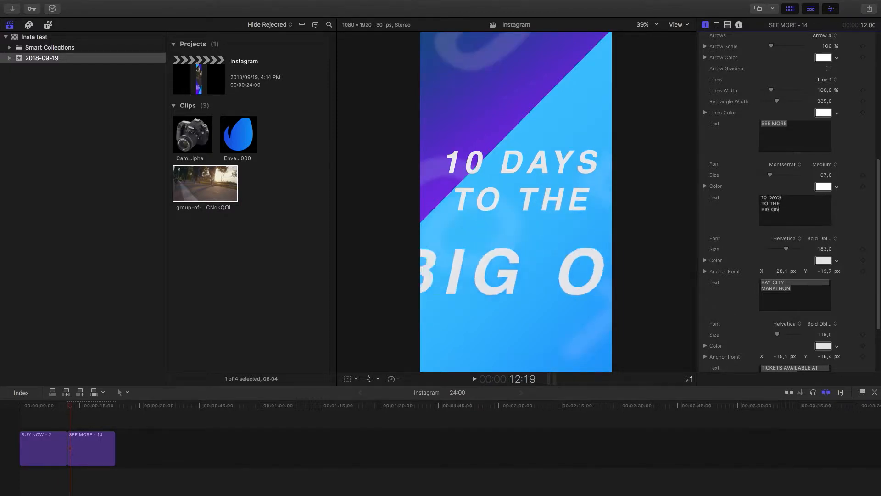
type("E")
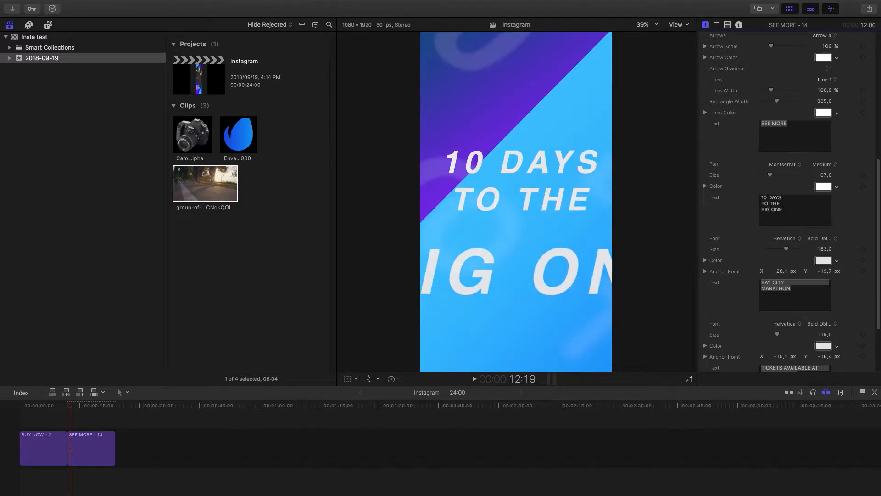
Play title 14 from 12:00 to preview the new opening text, and stop while it is on screen
left_click(66, 404)
key("space")
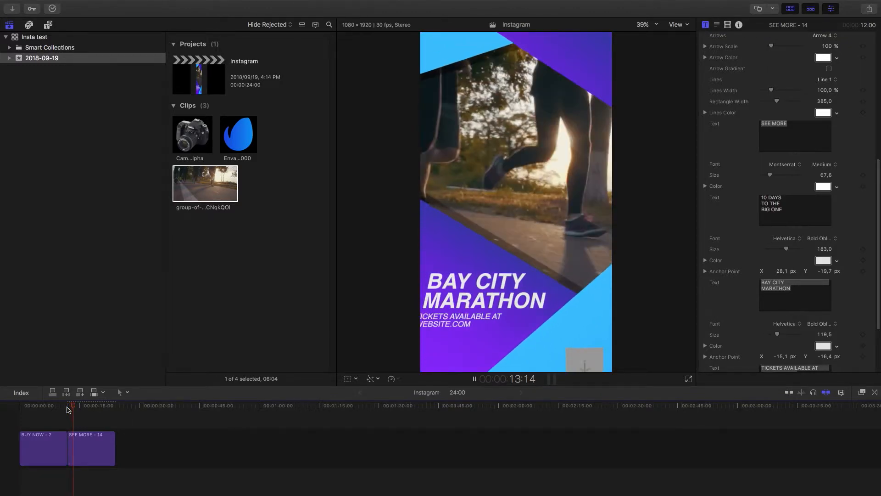
left_click(67, 406)
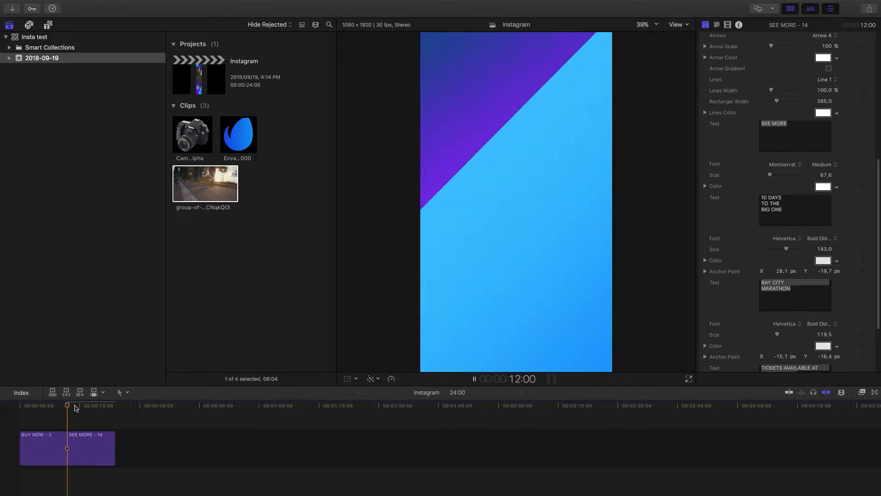
key("space")
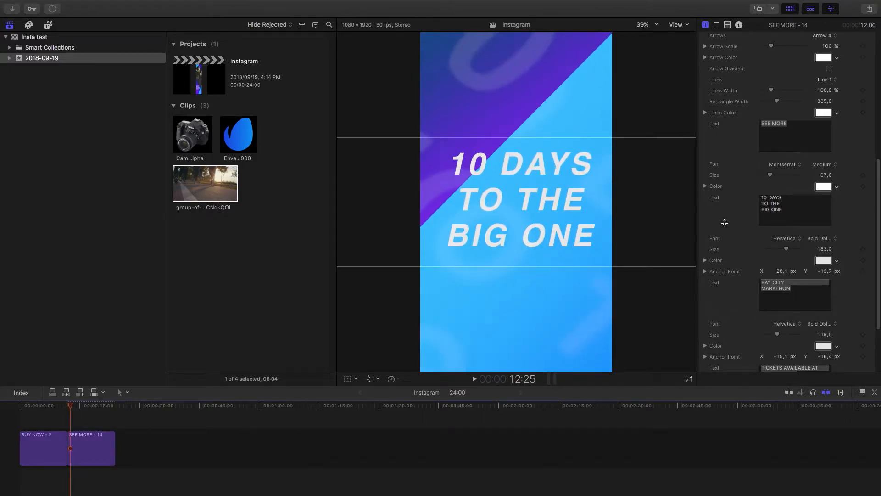
Set the font of the "10 DAYS TO THE BIG ONE" text to Montserrat in the Black weight
left_click(799, 240)
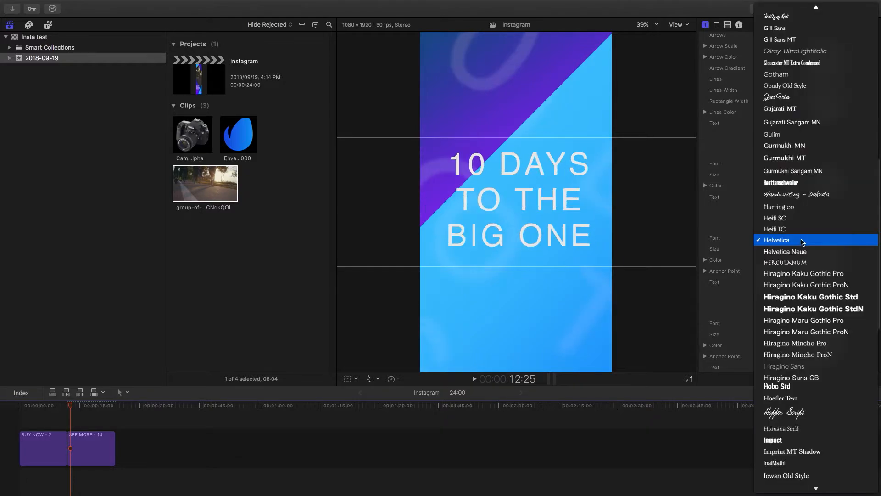
scroll(816, 276, "up", 4)
scroll(817, 298, "down", 15)
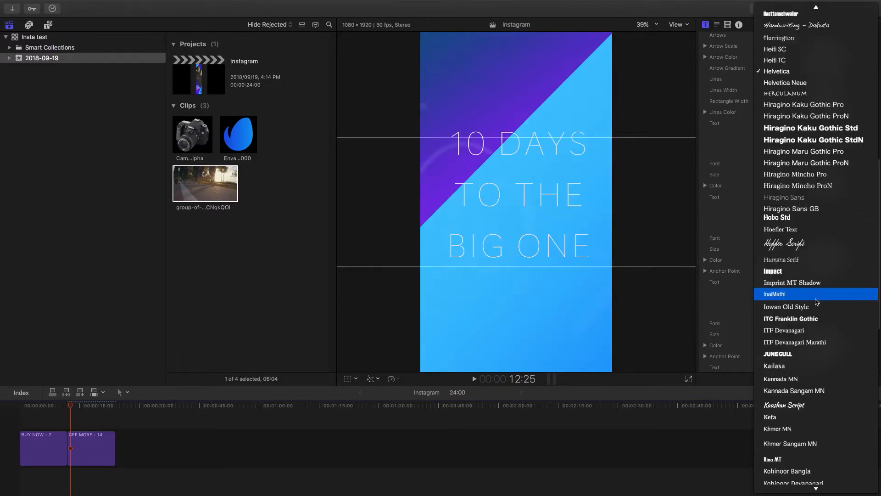
scroll(811, 302, "down", 10)
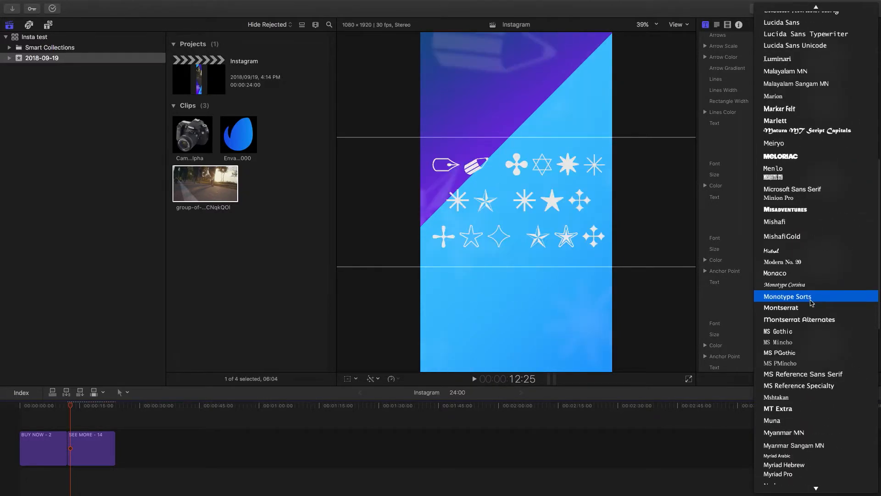
key("Escape")
left_click(825, 242)
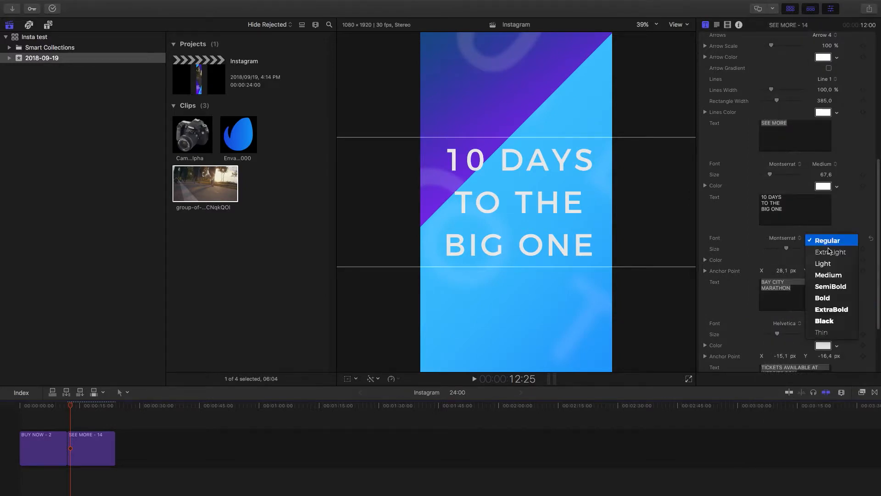
left_click(826, 322)
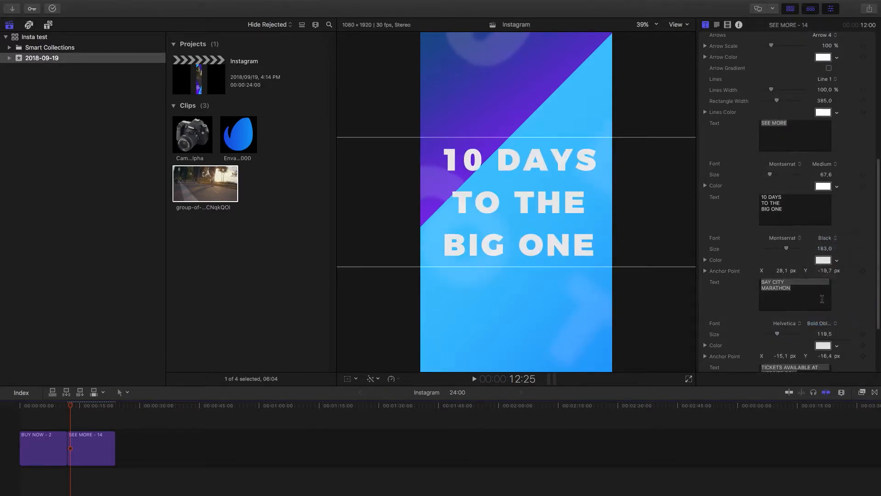
Play title 14 from 12:00 to preview the restyled opening text, stopping at the running clip scene
left_click(68, 407)
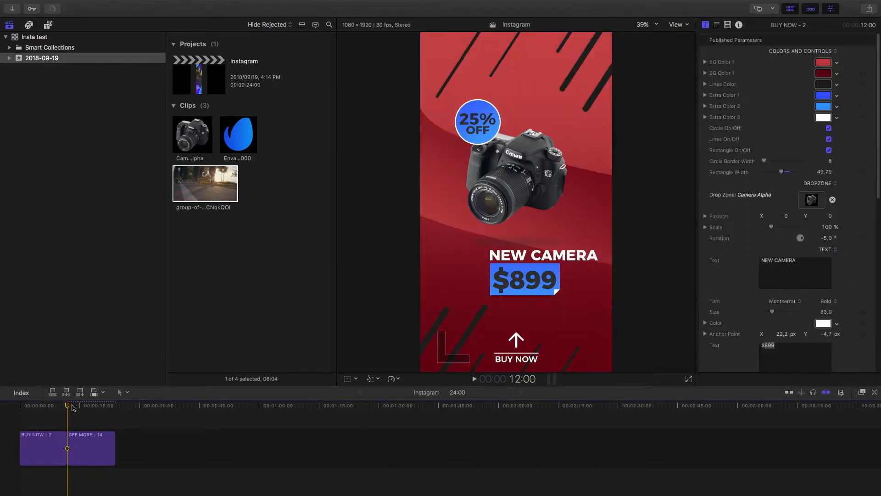
key("space")
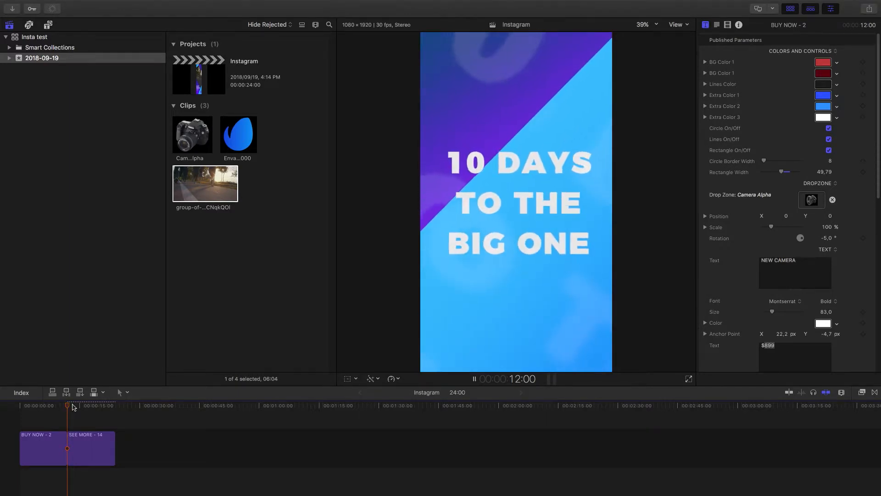
key("space")
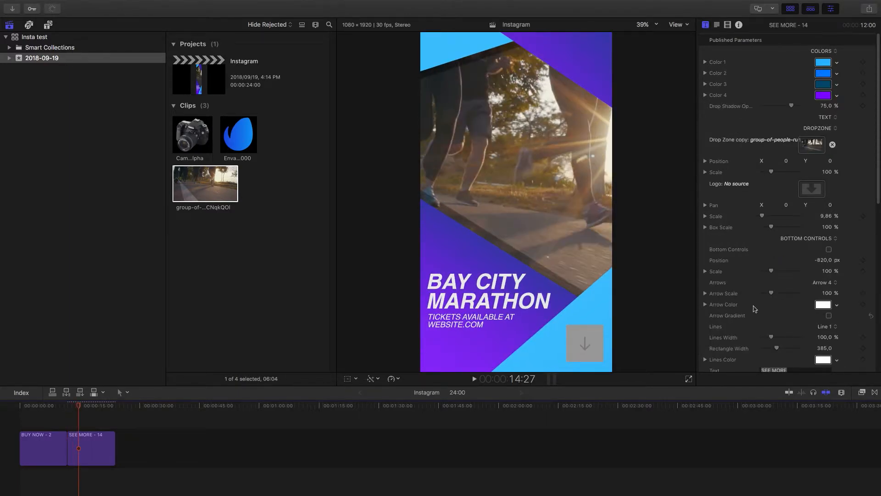
Replace the "BAY CITY MARATHON" text with "SCHOOL / FUN RUN" on two lines
scroll(867, 295, "down", 10)
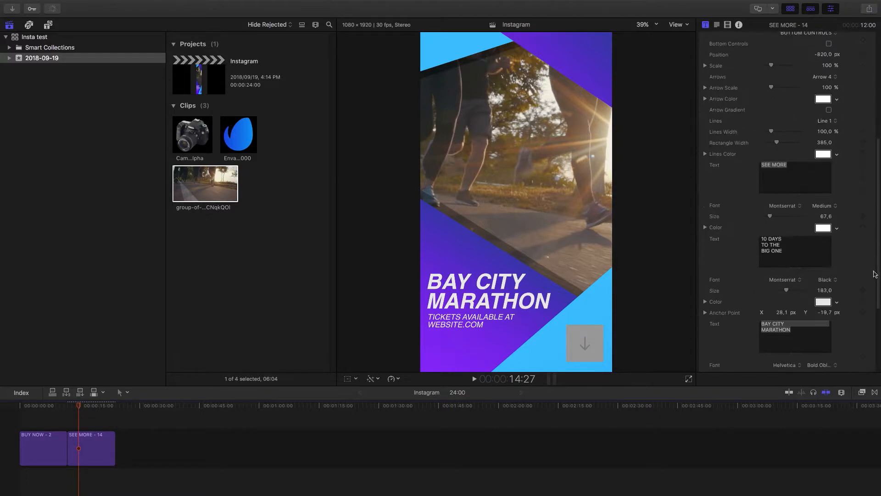
scroll(867, 296, "down", 2)
left_click_drag(801, 251, 731, 224)
type("SCHOO")
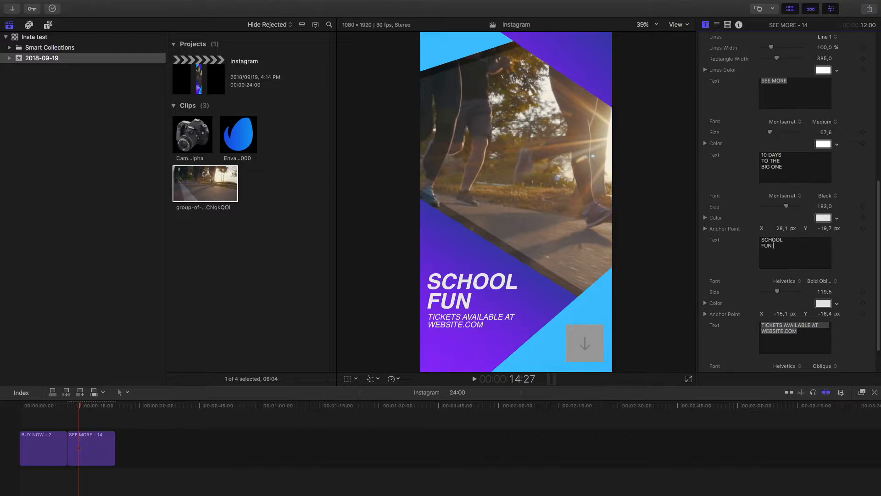
type("L")
key("Return")
type("FUN RUN")
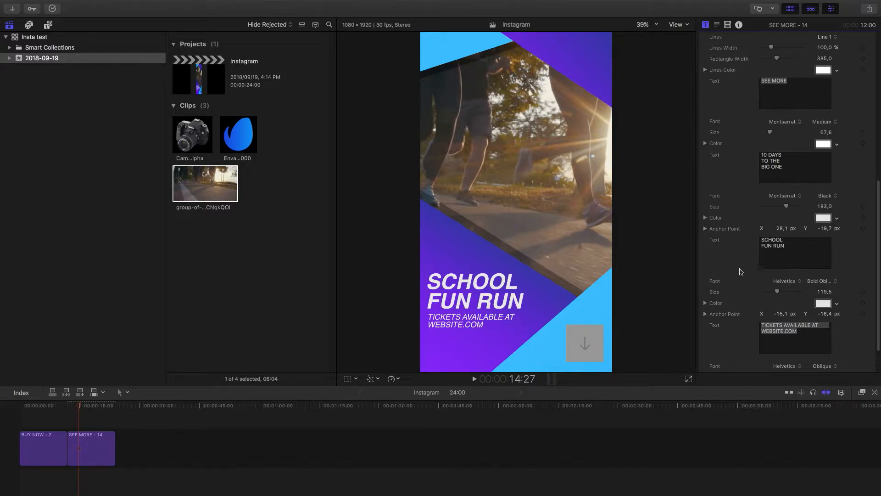
Fill the Logo drop zone of title 14 with the blue Envato logo clip and apply it
scroll(734, 250, "down", 2)
scroll(741, 306, "up", 15)
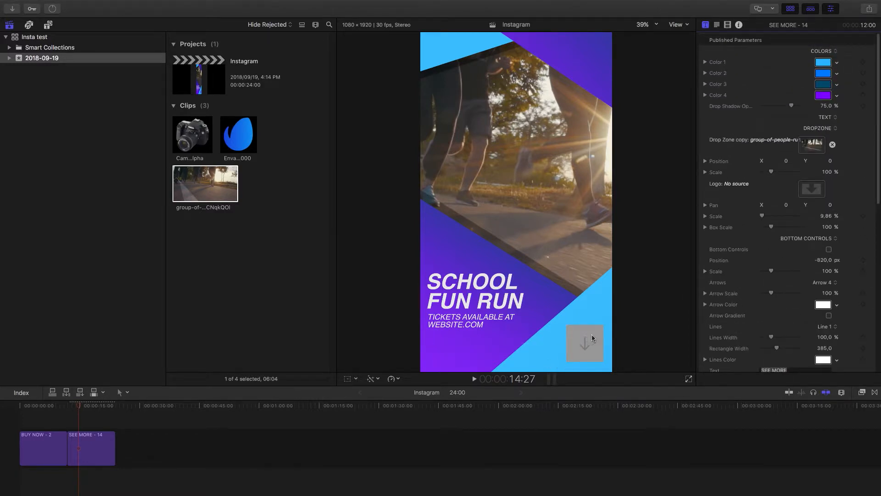
left_click(809, 188)
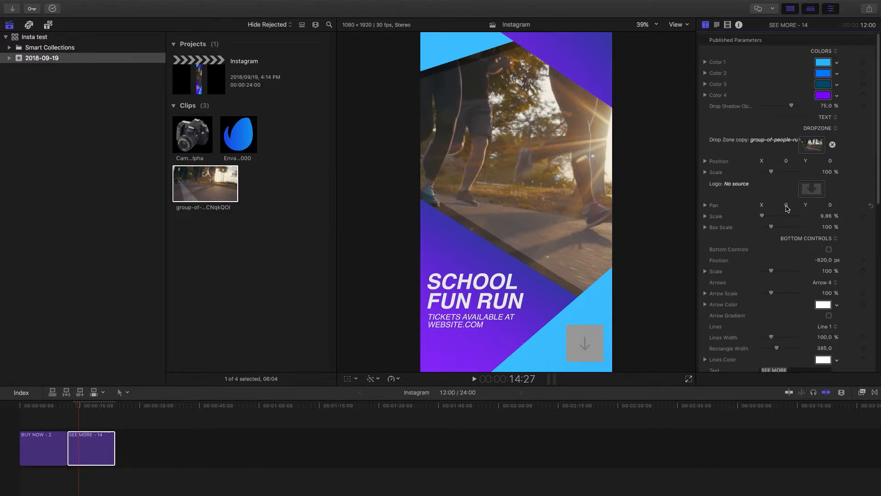
left_click_drag(783, 204, 815, 205)
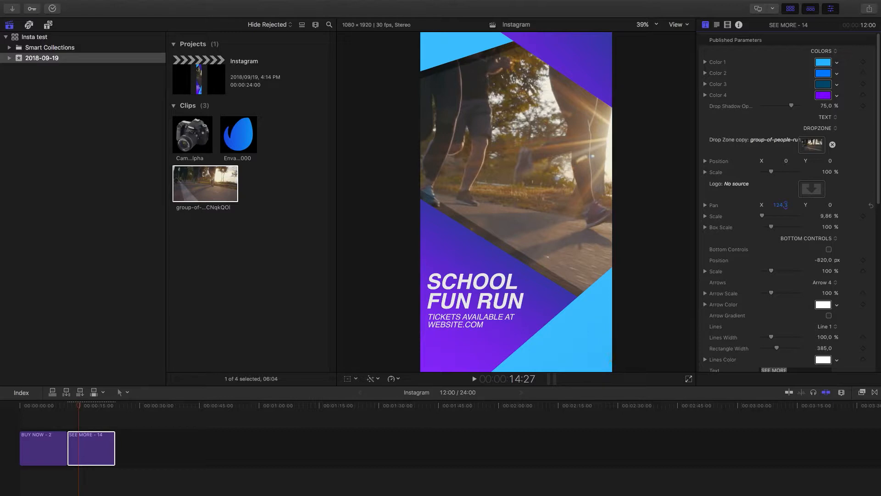
left_click(871, 205)
left_click(812, 189)
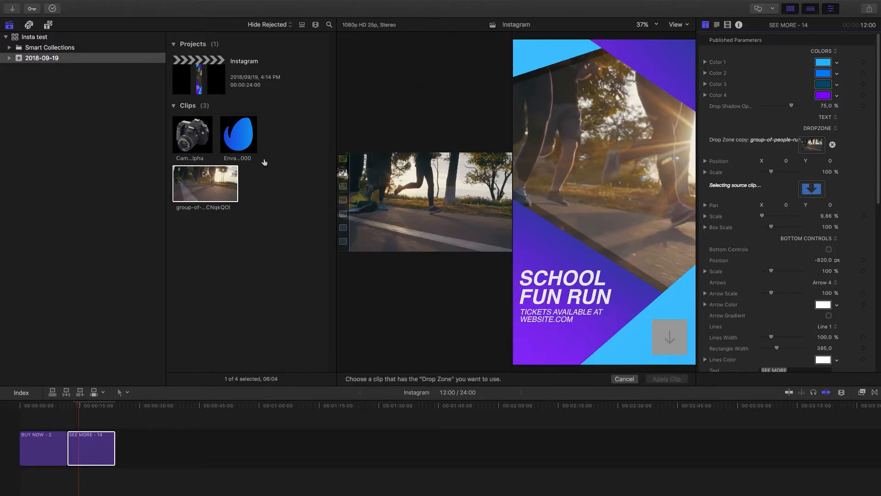
left_click(243, 148)
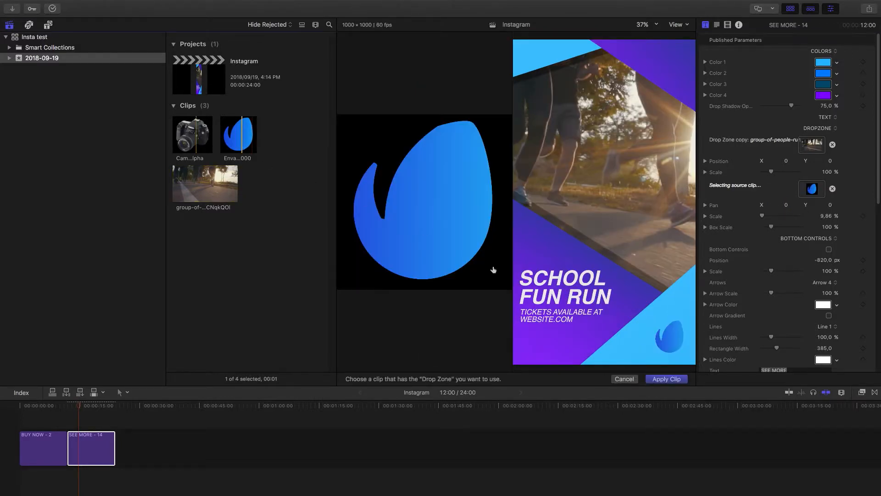
left_click(663, 379)
Select title 14 in the timeline and set its Color 1 to white using RGB sliders
left_click(94, 449)
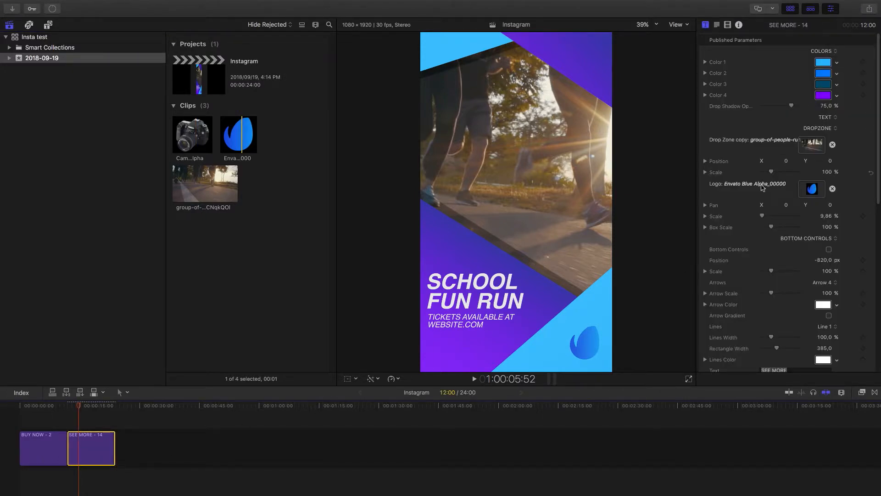
left_click(824, 65)
left_click(666, 100)
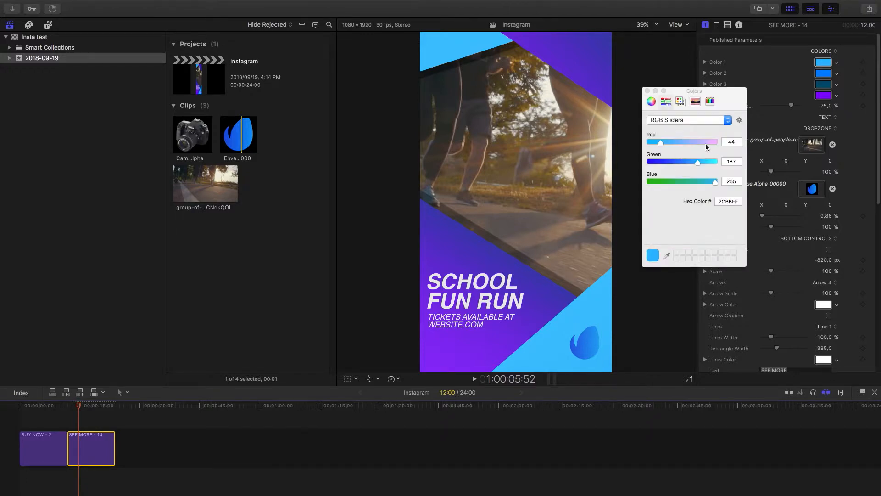
left_click(717, 144)
left_click(717, 163)
left_click(646, 91)
Try a pale beige for Color 2 of title 14
left_click(824, 74)
left_click(706, 162)
left_click(708, 144)
left_click(696, 182)
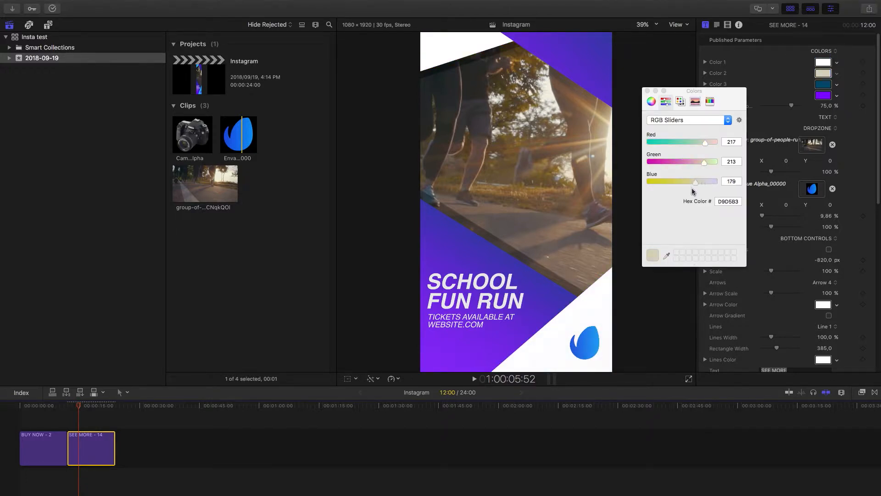
left_click(694, 162)
left_click(689, 143)
left_click(646, 90)
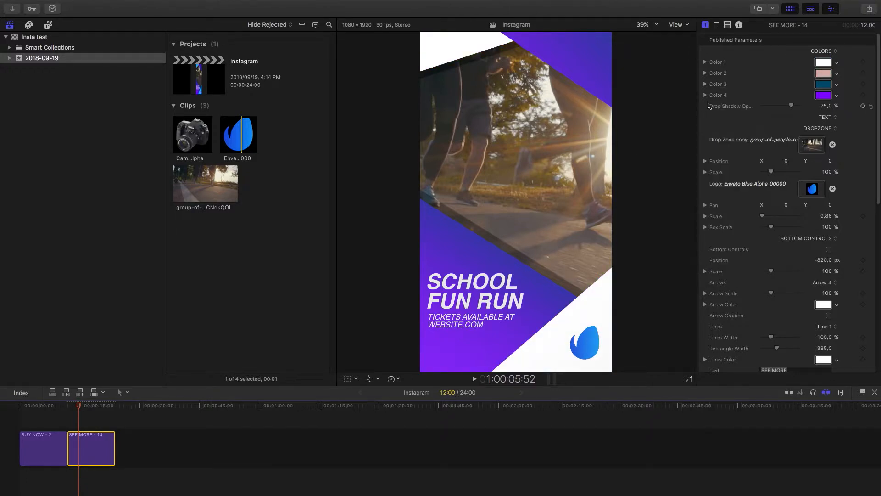
Set Color 2 of title 14 to a muted light grey with the RGB sliders
left_click(825, 75)
left_click_drag(695, 143, 671, 143)
left_click(669, 162)
left_click(670, 182)
left_click(695, 182)
left_click(692, 143)
left_click(696, 162)
left_click(646, 91)
Set Color 3 of title 14 to light blue, hex 39D2FF
left_click(823, 84)
left_click(662, 162)
left_click(693, 182)
left_click(716, 181)
left_click(704, 162)
left_click(664, 143)
left_click(647, 91)
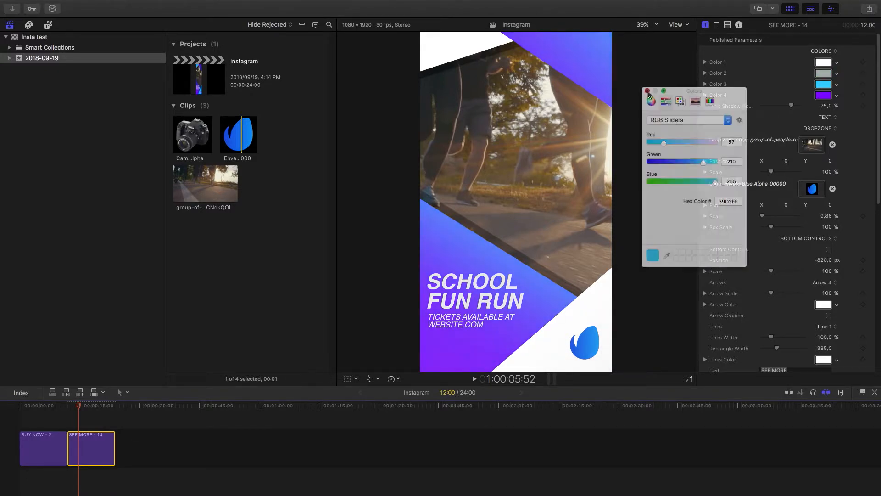
Set Color 4 of title 14 to a saturated deep blue by lowering its red and green values
left_click(823, 96)
left_click(649, 144)
left_click_drag(680, 162, 667, 162)
left_click(648, 91)
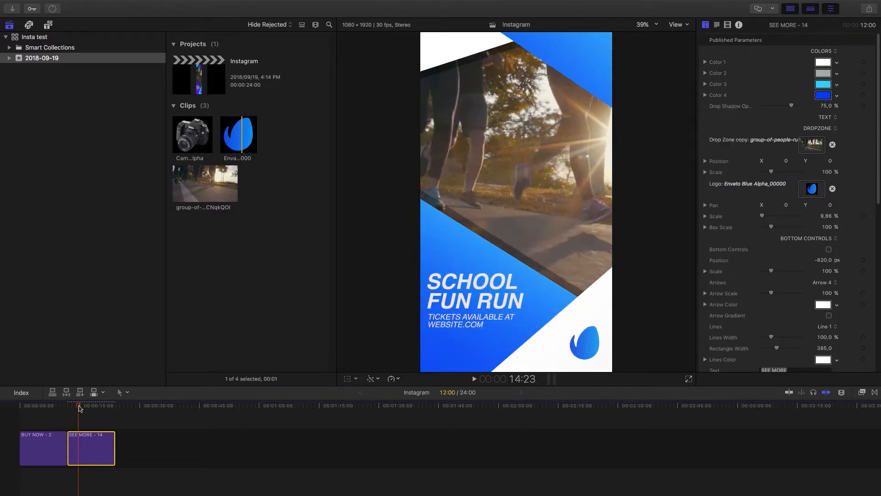
Park the playhead on the opening text at 12:25 and set that text's color to near-black, hex 1F2016
left_click_drag(79, 406, 71, 408)
key("space")
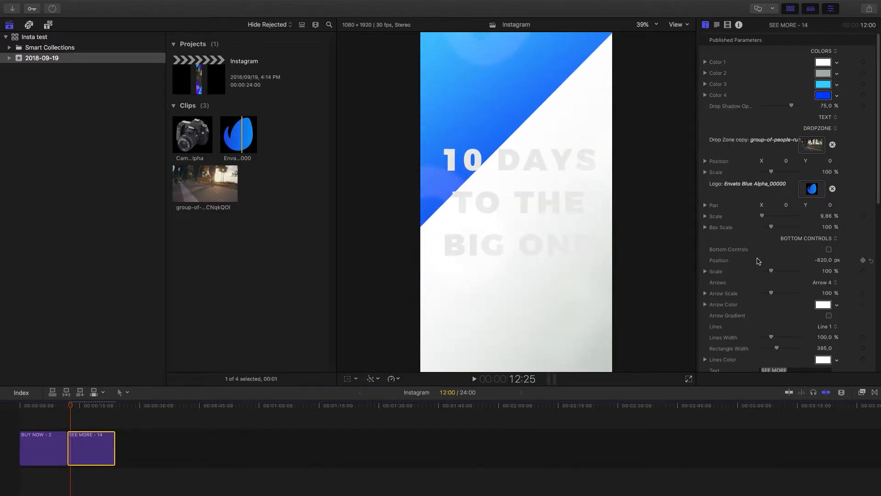
scroll(748, 206, "down", 10)
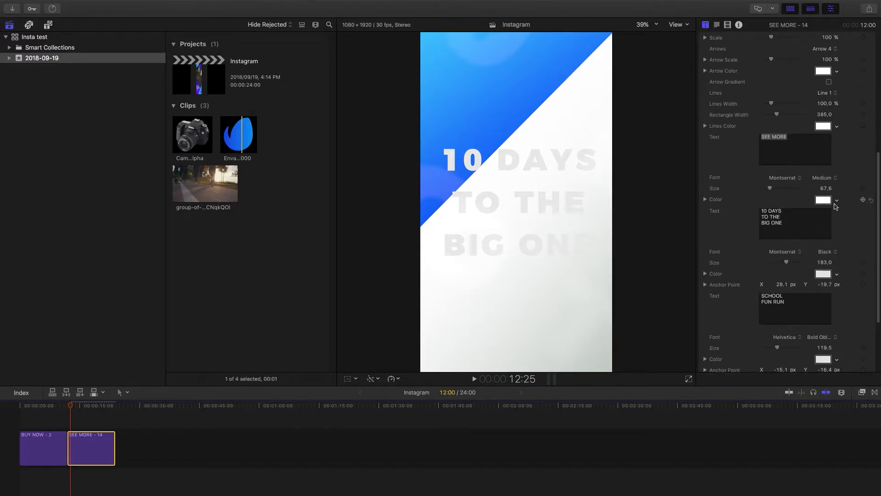
left_click(823, 273)
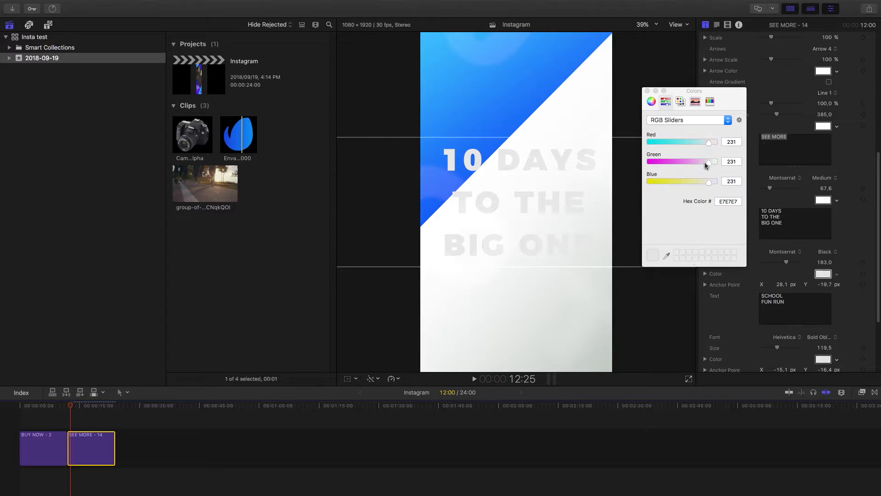
left_click_drag(668, 143, 657, 183)
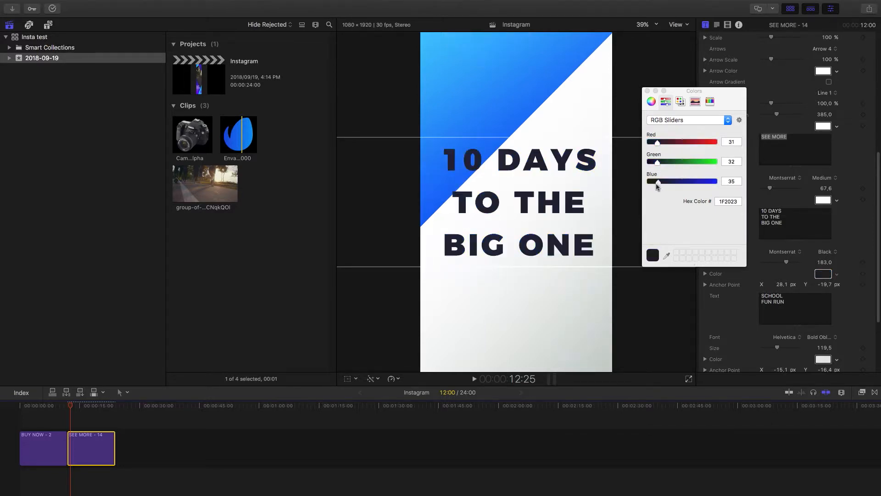
left_click(647, 91)
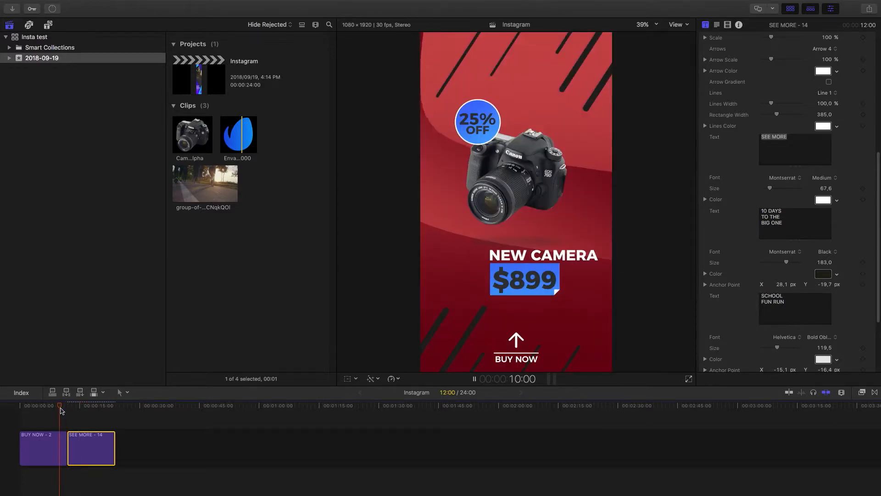
Play back the customized title 14 and return the playhead to where it begins
key("space")
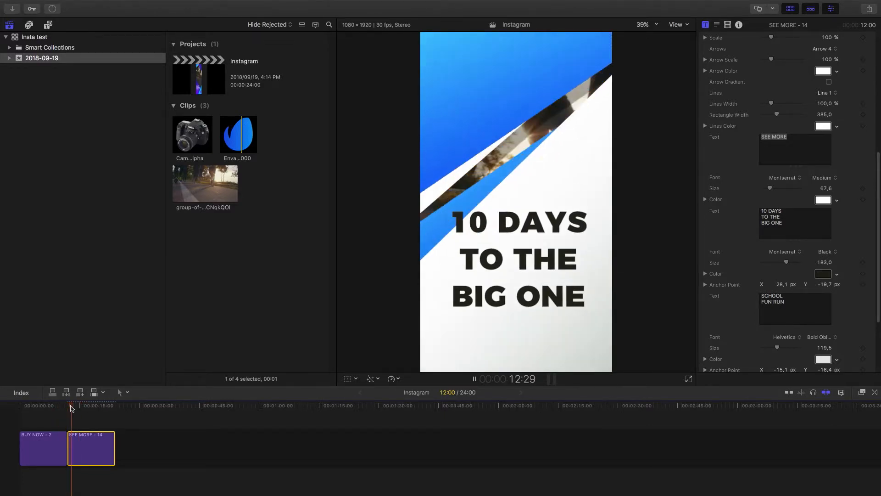
left_click(88, 409)
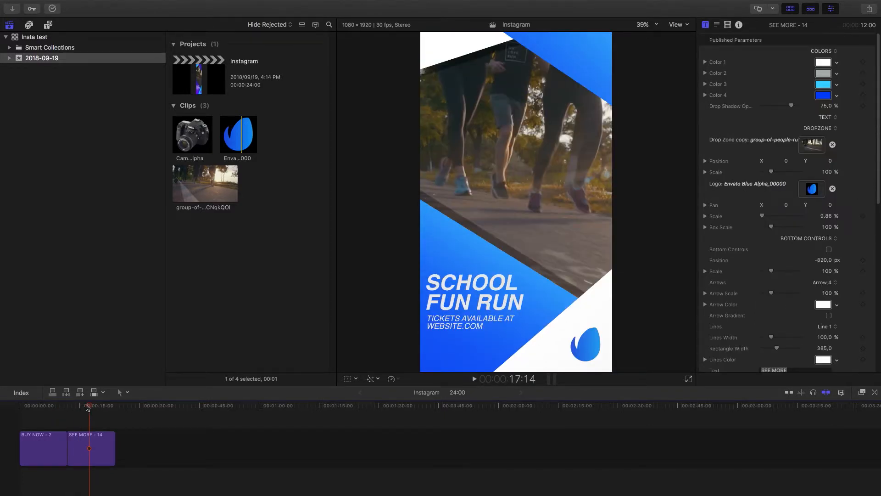
left_click_drag(89, 408, 67, 411)
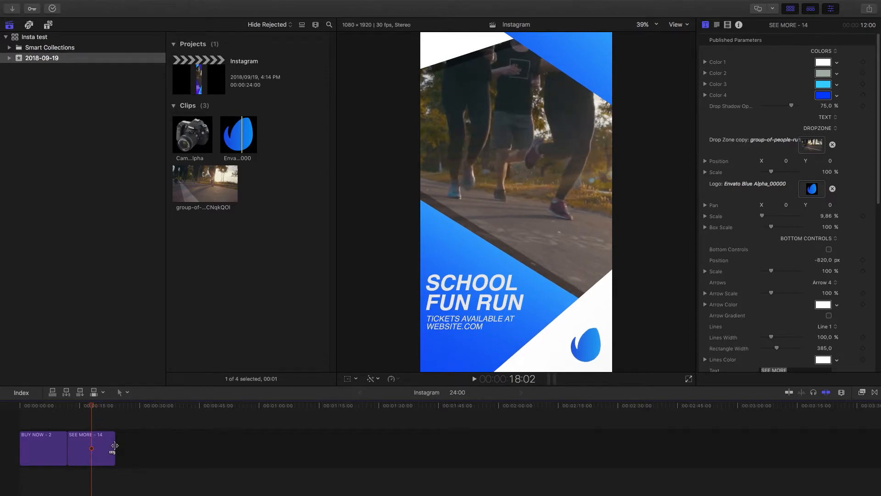
Try extending title 14 on the timeline to a 24:03 duration and preview its opening
left_click_drag(115, 445, 163, 448)
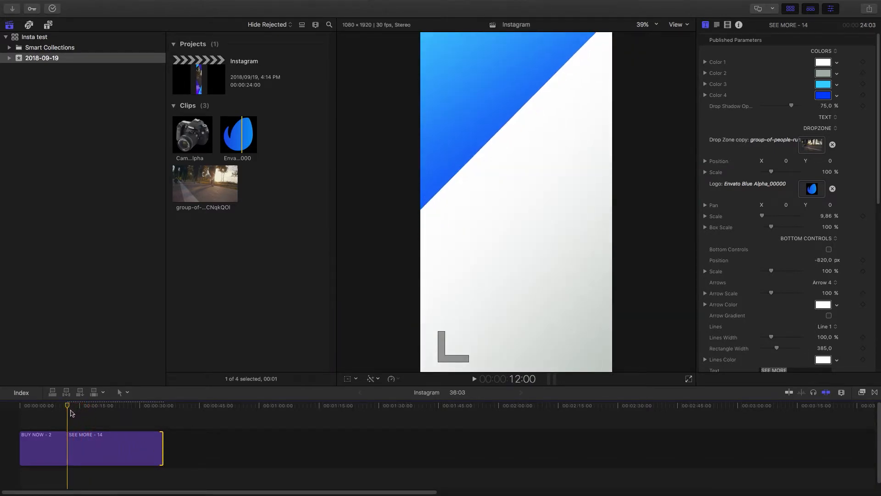
key("space")
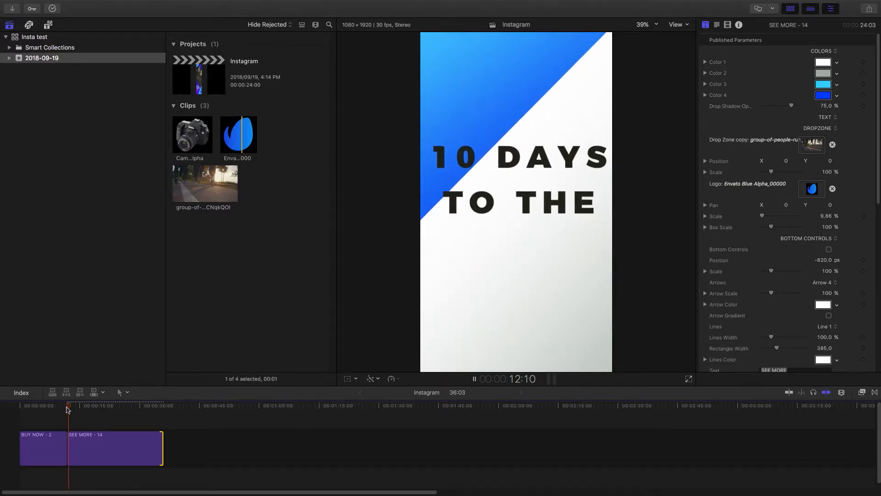
key("space")
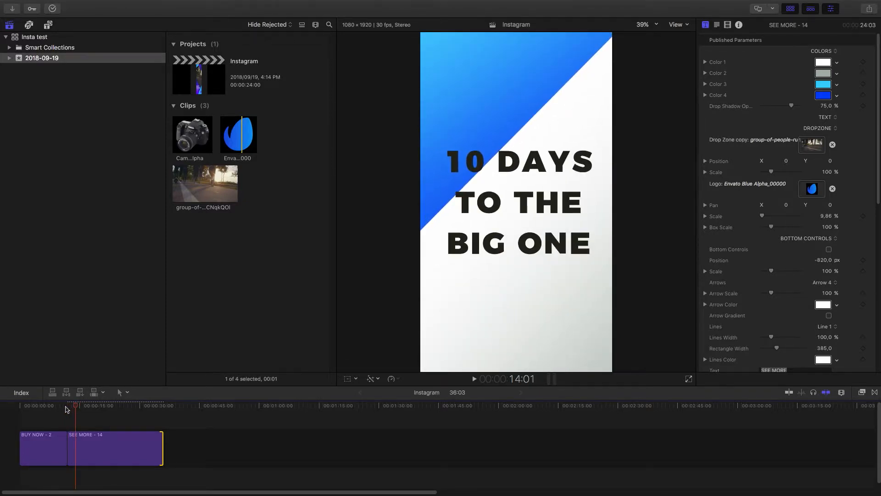
key("super+z")
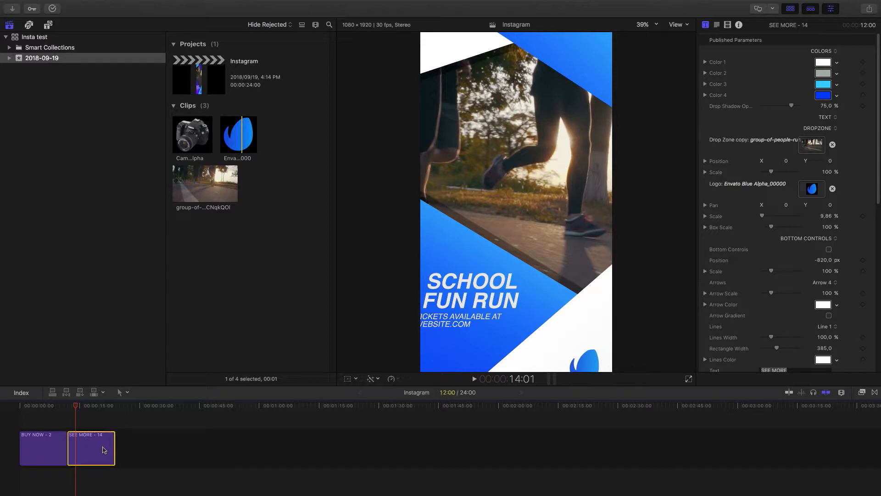
Convert title 14 on the timeline into a compound clip named 14
right_click(95, 445)
left_click(123, 399)
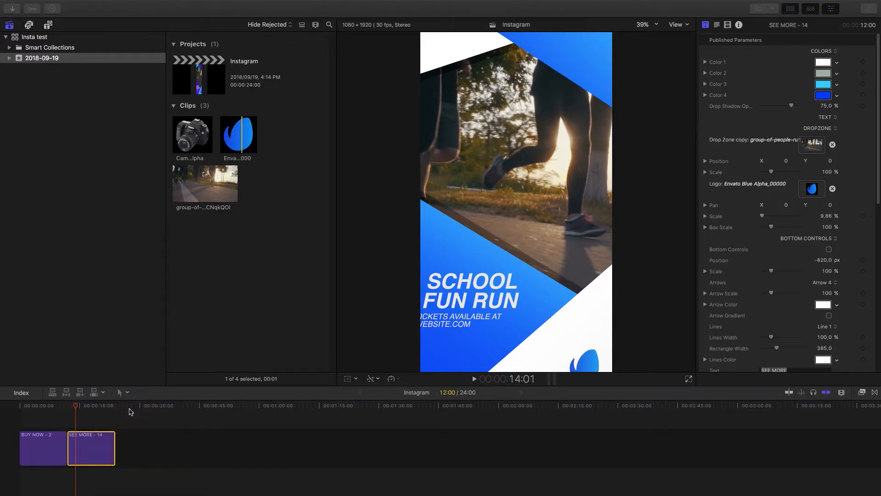
type("14")
key("Return")
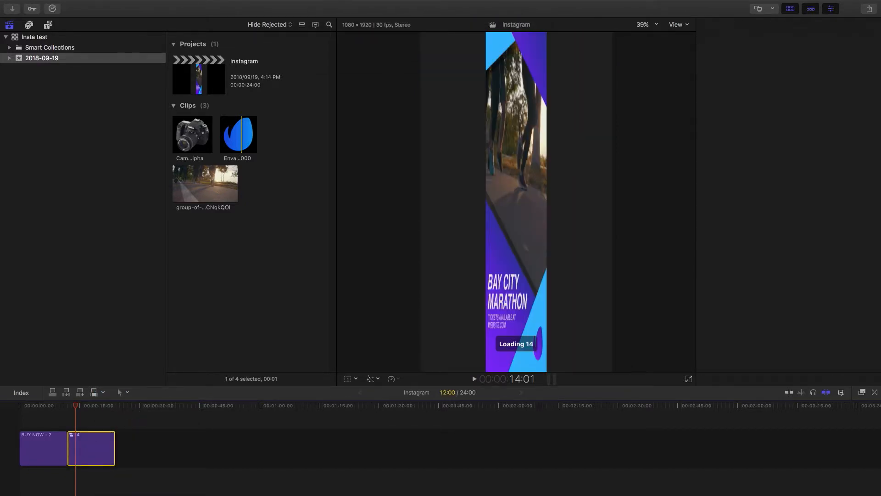
Trim the end of compound clip 14 to a 6:05 duration and play it back from its start
key("space")
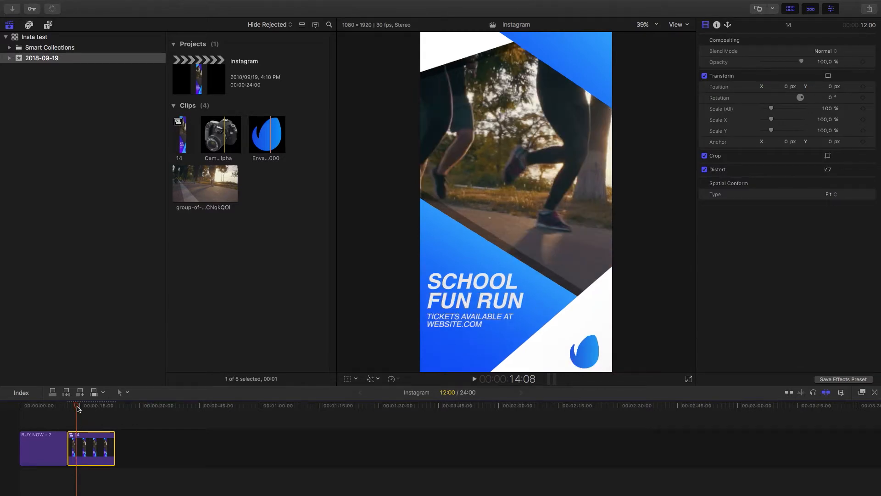
key("space")
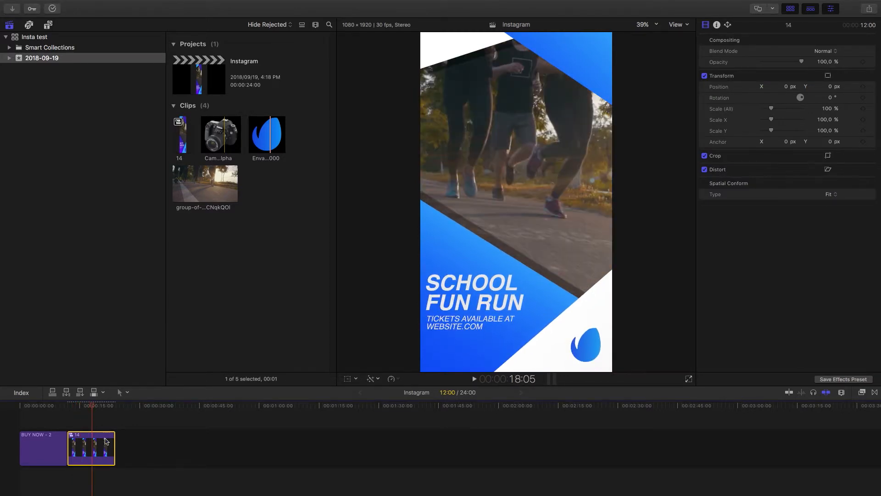
left_click_drag(114, 443, 91, 444)
left_click_drag(80, 409, 70, 408)
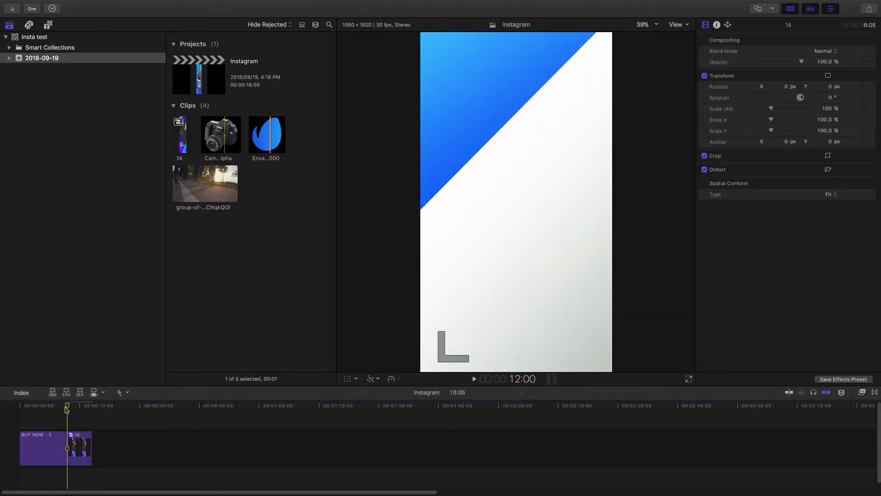
key("space")
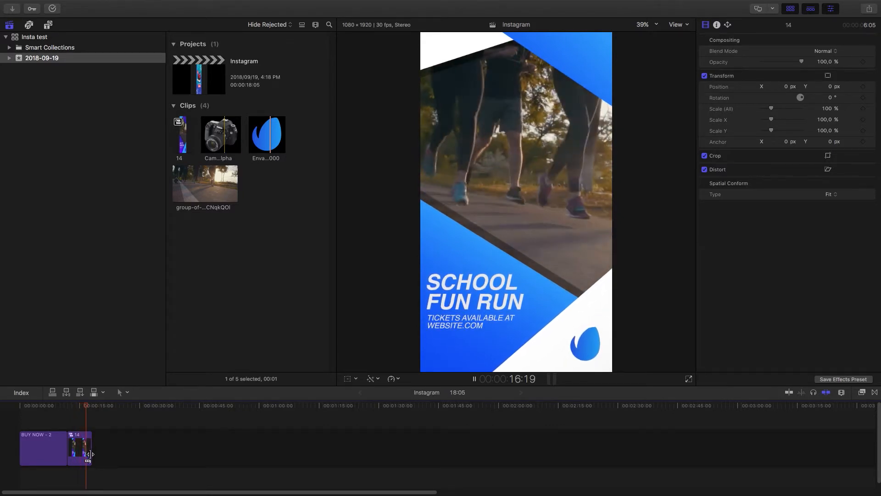
Delete both clips from the timeline and add title 16 from the Instagram Stories Collection
left_click_drag(104, 450, 21, 432)
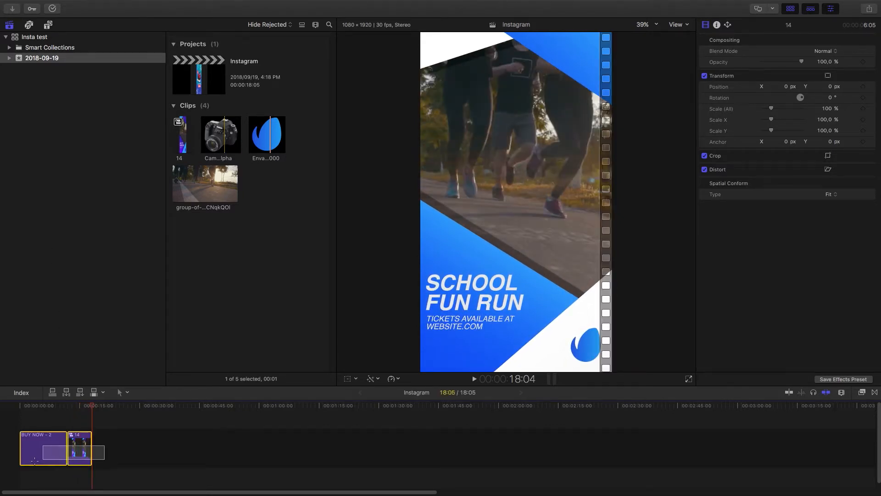
key("Delete")
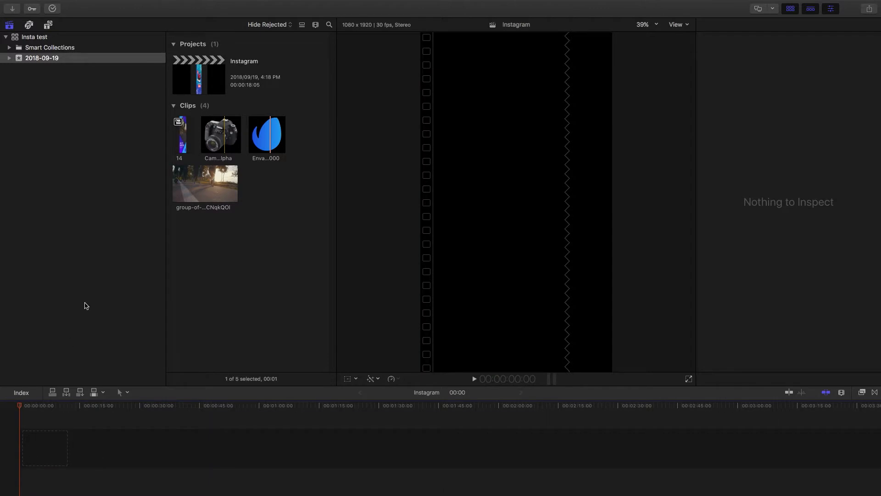
left_click(48, 25)
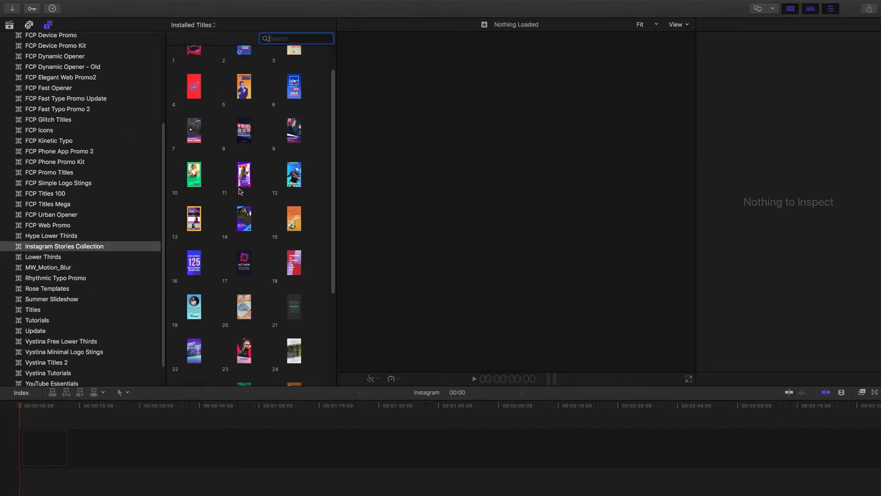
left_click(197, 264)
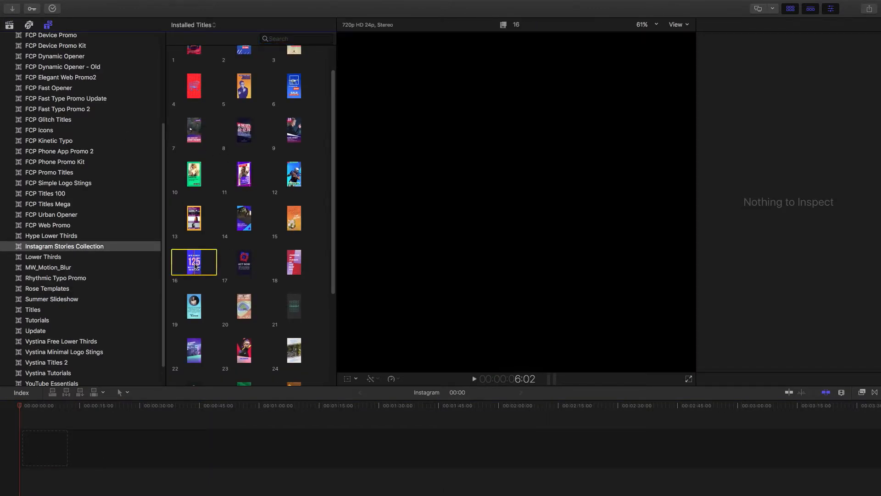
left_click_drag(194, 268, 44, 407)
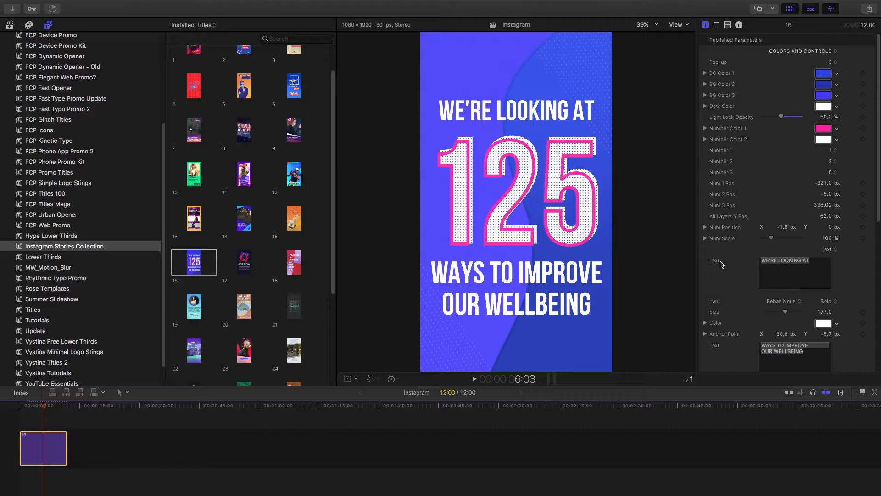
Set title 16's Pop-up to 2, Number 1 to 7, Number 2 to 6 and the Num Position X to -0,6 px
left_click(833, 64)
left_click(832, 54)
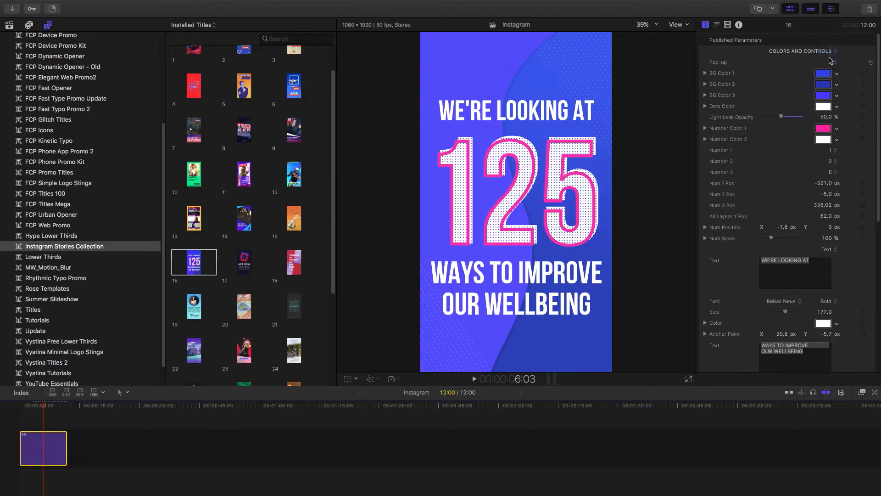
left_click(832, 151)
left_click(830, 200)
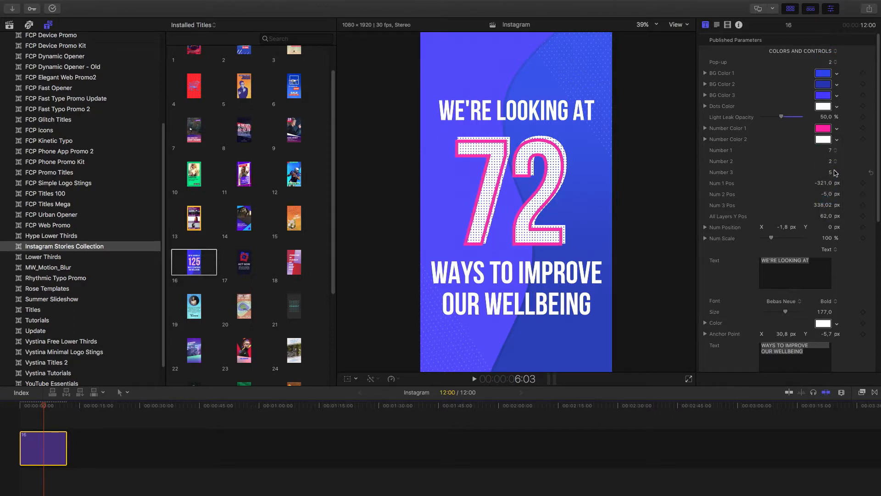
left_click(833, 161)
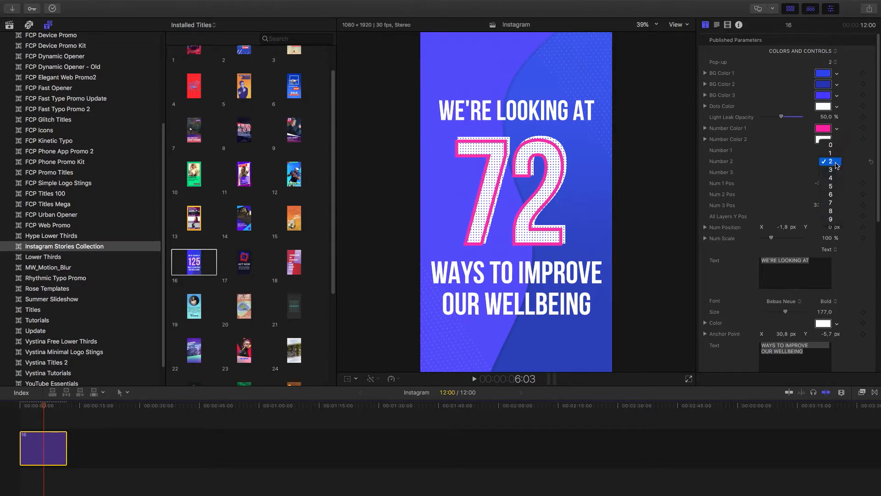
left_click(832, 195)
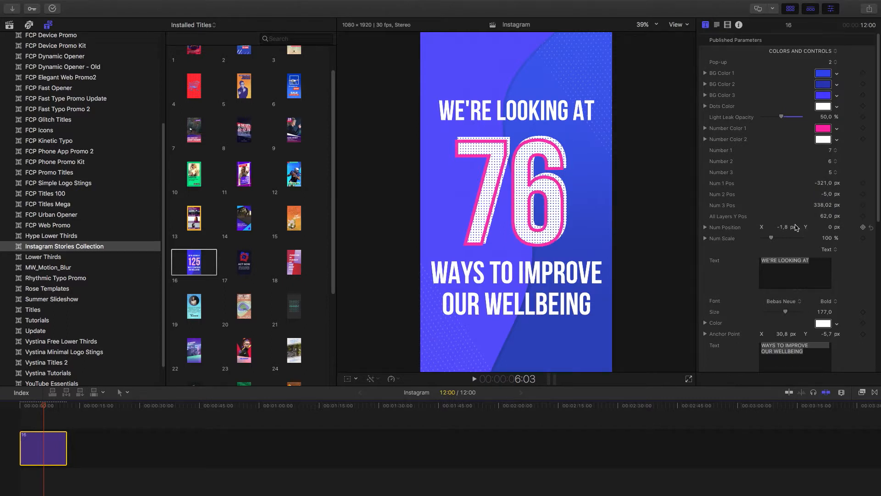
left_click_drag(783, 227, 782, 227)
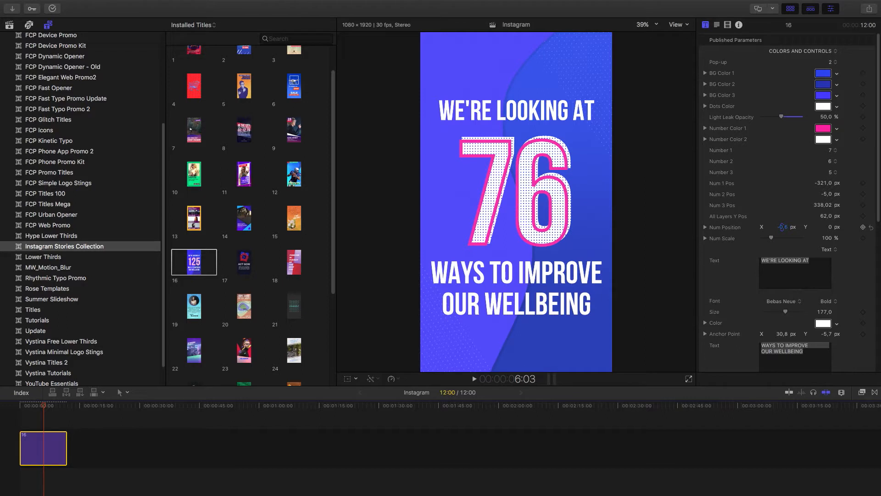
Replace the lower text with "WAYS TO GET MORE" and "MONEY" on two lines, sizing it 140 and the upper text 156
scroll(741, 266, "down", 5)
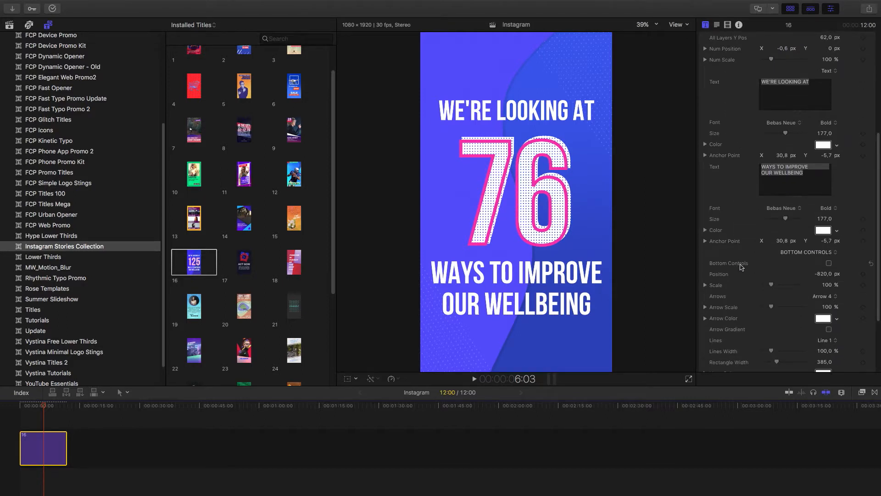
left_click_drag(801, 188, 754, 168)
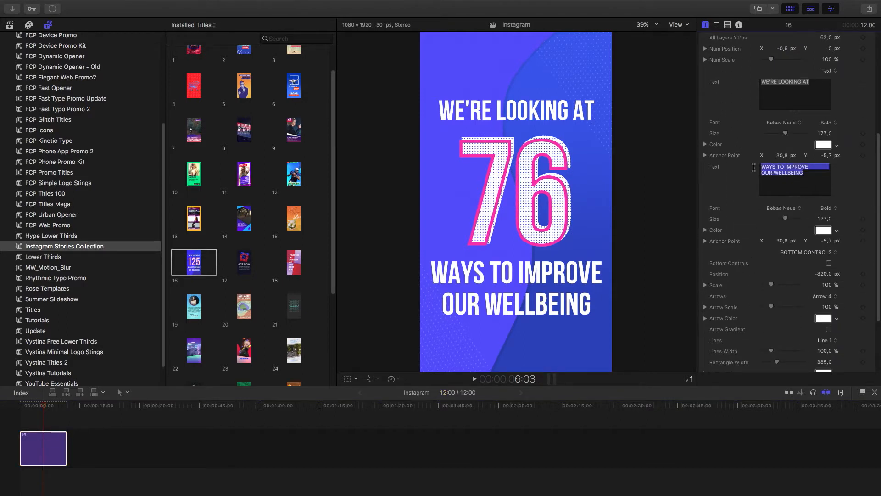
type("WAYS ")
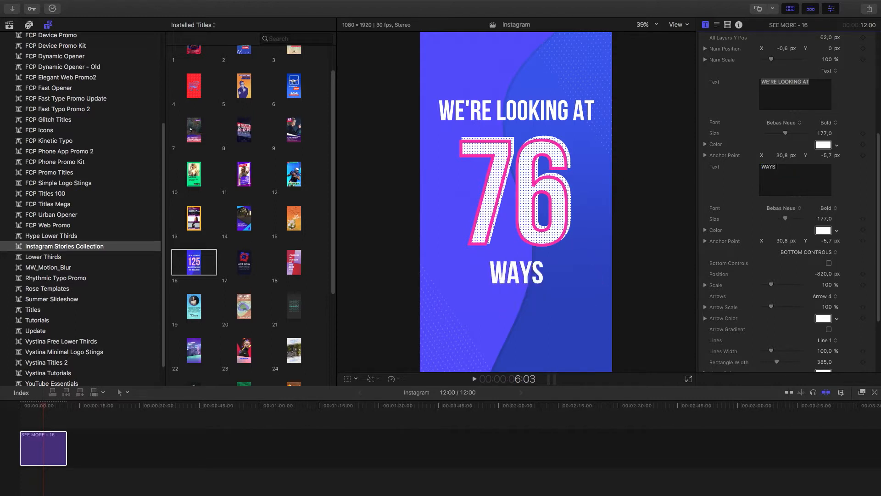
type("TO GET MORE MONEY")
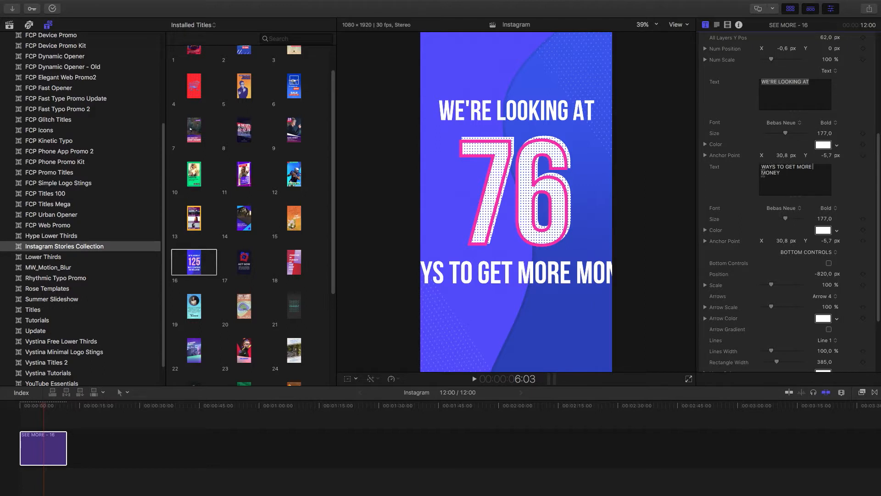
key("Return")
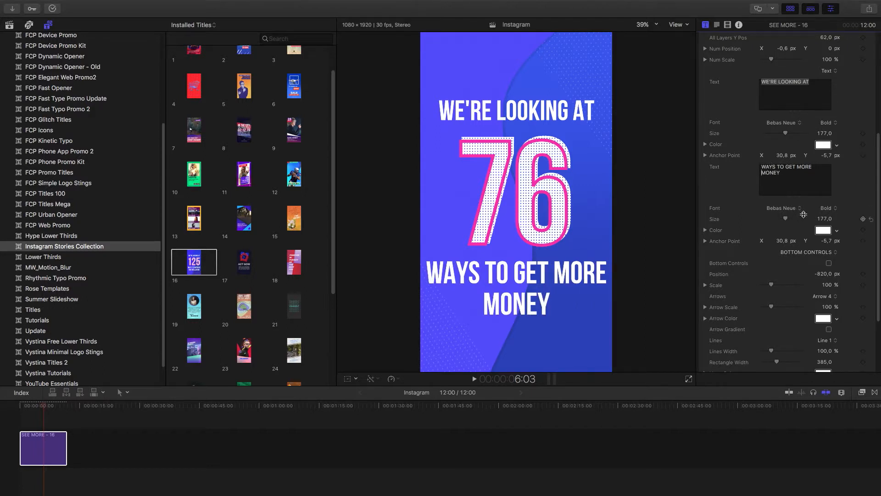
left_click_drag(787, 219, 782, 219)
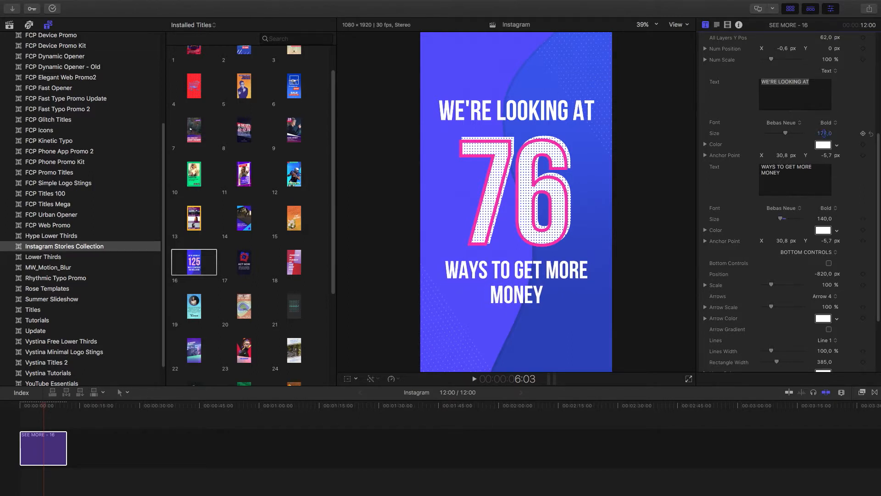
left_click_drag(824, 133, 778, 150)
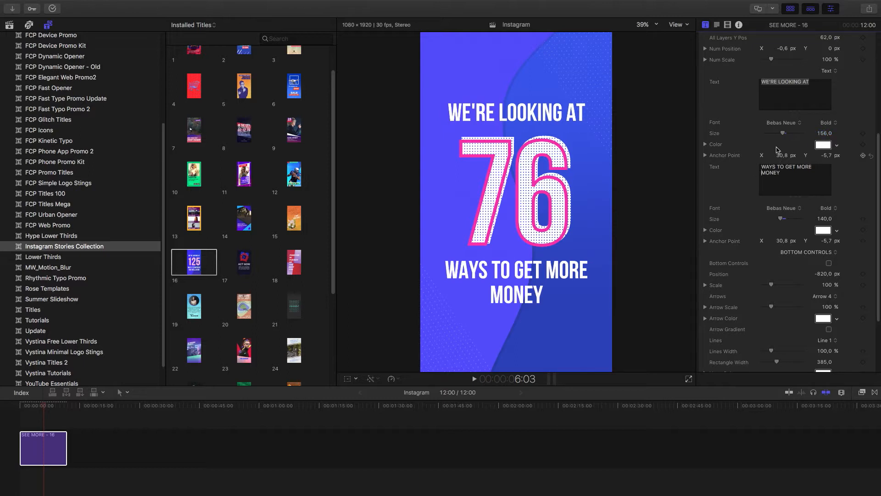
Set Number Color 2 of title 16 to black with the RGB sliders
scroll(738, 153, "up", 8)
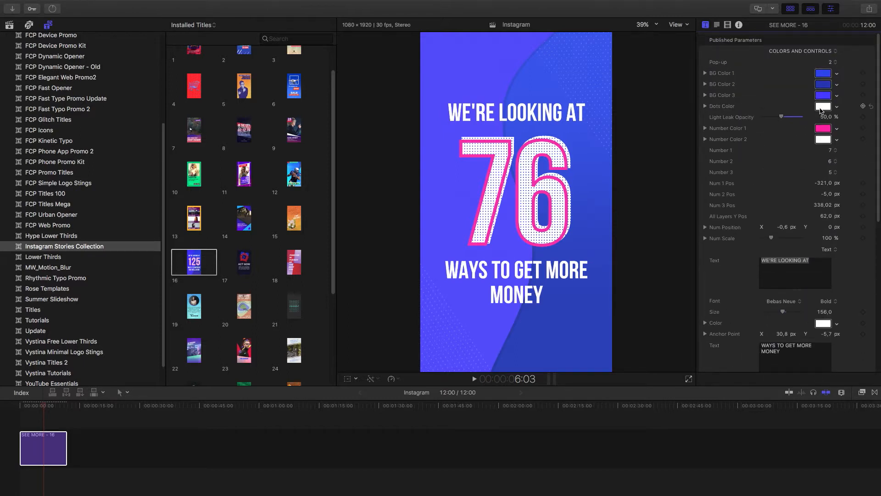
left_click(823, 141)
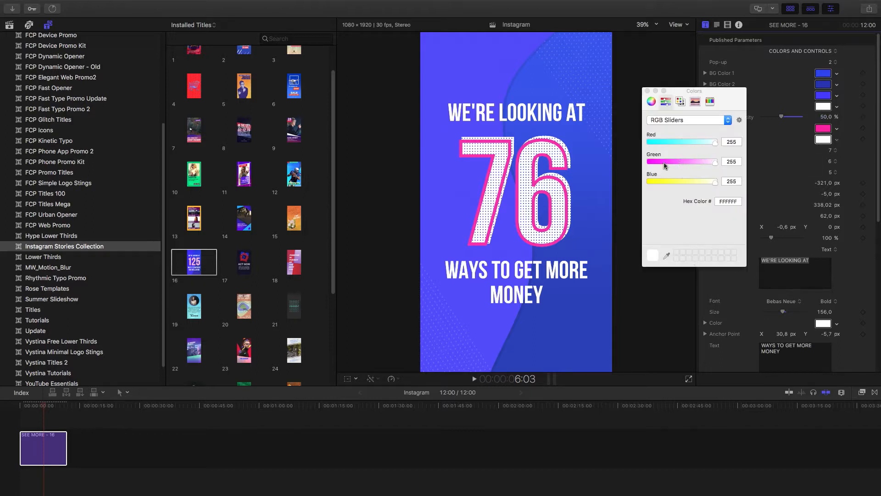
left_click_drag(665, 166, 650, 162)
left_click_drag(715, 142, 649, 142)
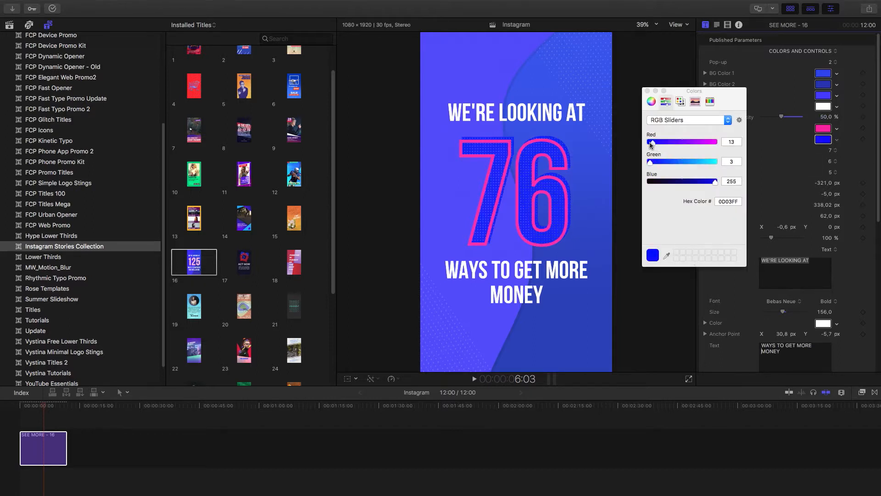
left_click(654, 182)
left_click(648, 91)
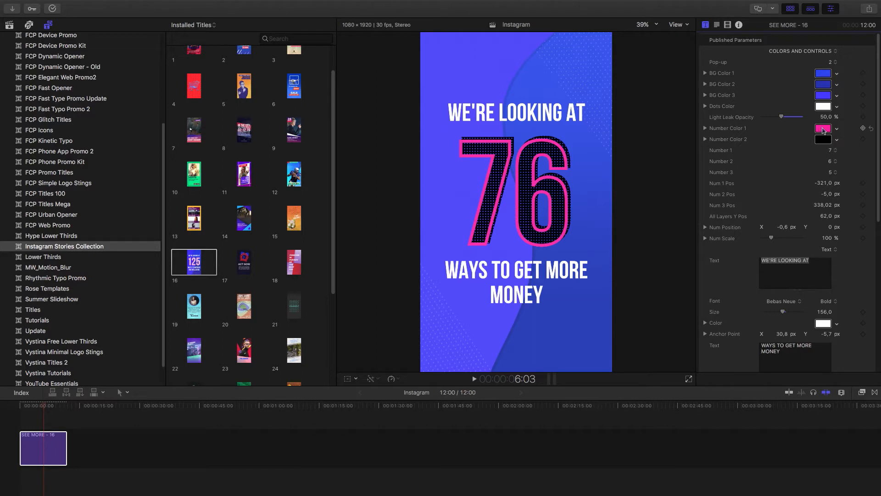
Set Number Color 1 of title 16 to pale yellow by raising its green value
left_click(823, 129)
left_click_drag(711, 166, 721, 165)
left_click(648, 91)
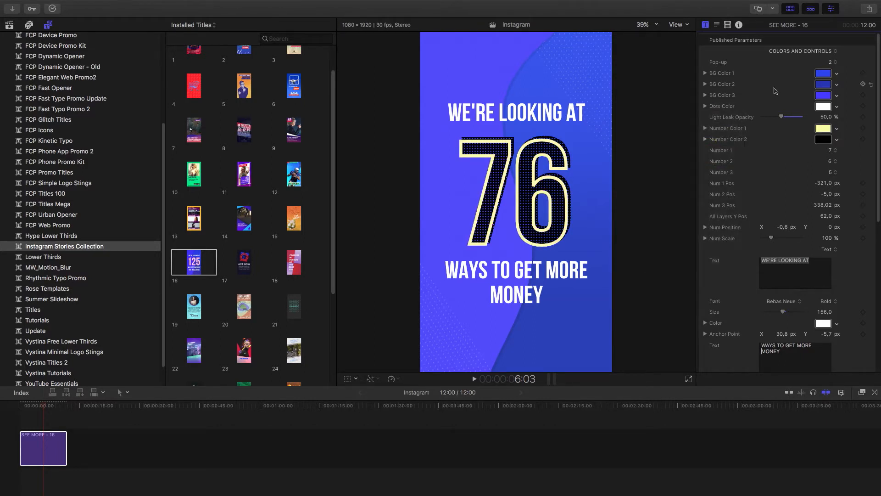
Recolor title 16's BG Colors 1, 2 and 3 in shades of green and set Number Color 1 to white
left_click(825, 97)
mouse_move(667, 162)
left_mouse_down()
mouse_move(709, 162)
mouse_move(662, 145)
left_mouse_up()
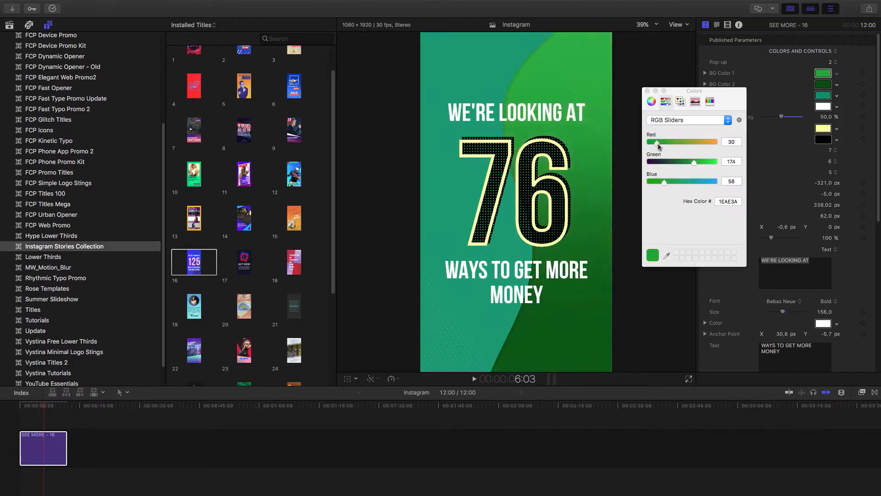
left_click_drag(658, 145, 684, 144)
left_click_drag(664, 183, 669, 184)
left_click(666, 255)
left_click(824, 95)
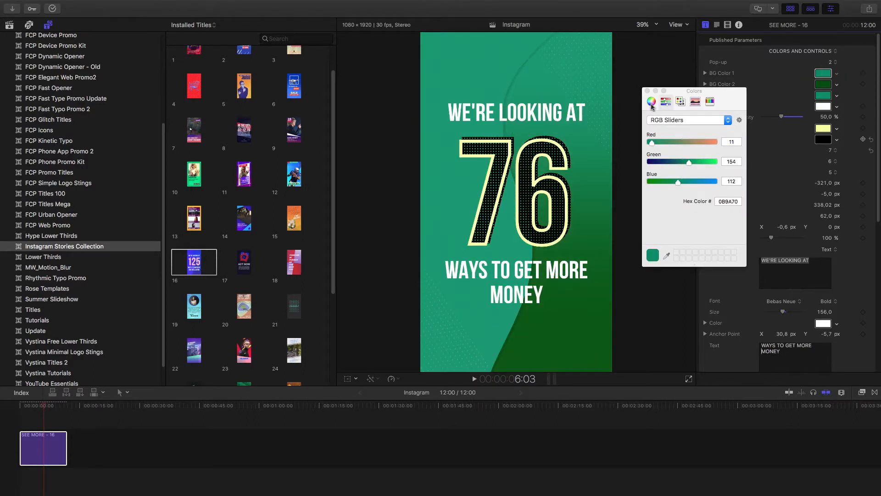
left_click(652, 102)
left_click(823, 85)
left_click_drag(684, 238, 651, 238)
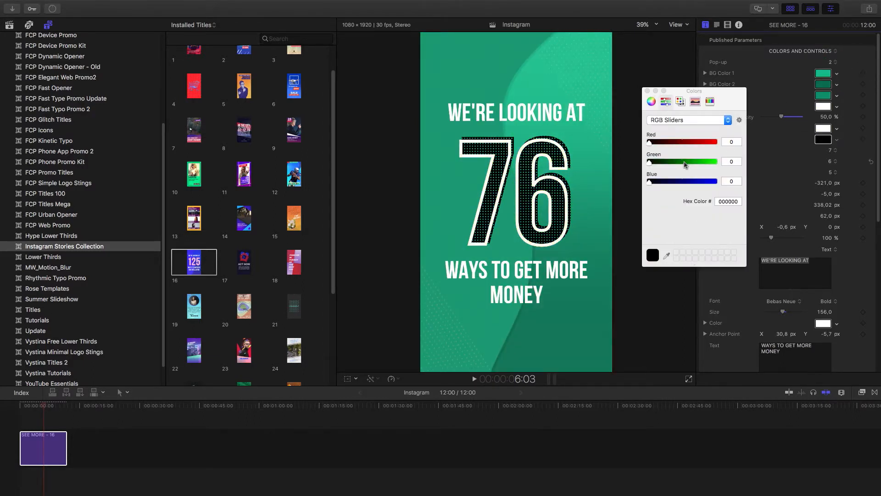
Color title 16's Number Color 2 and both text lines dark gray, and play part of the title
scroll(829, 280, "down", 5)
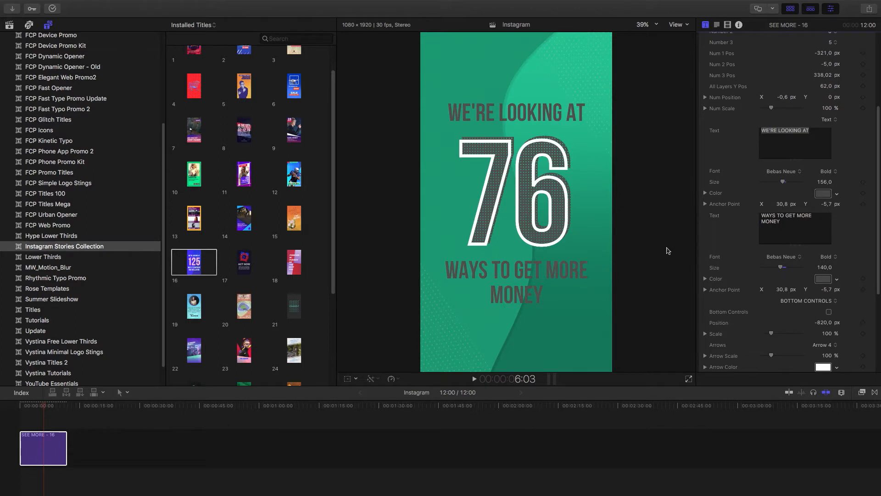
left_click(5, 407)
key("space")
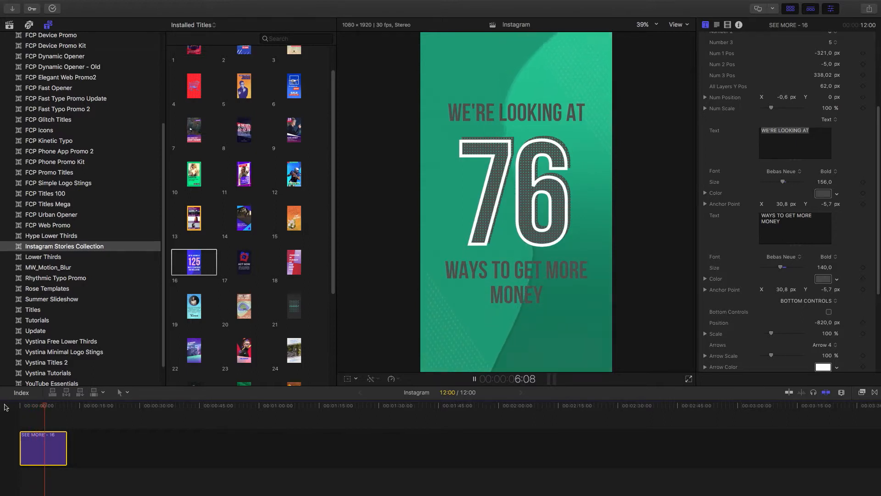
key("space")
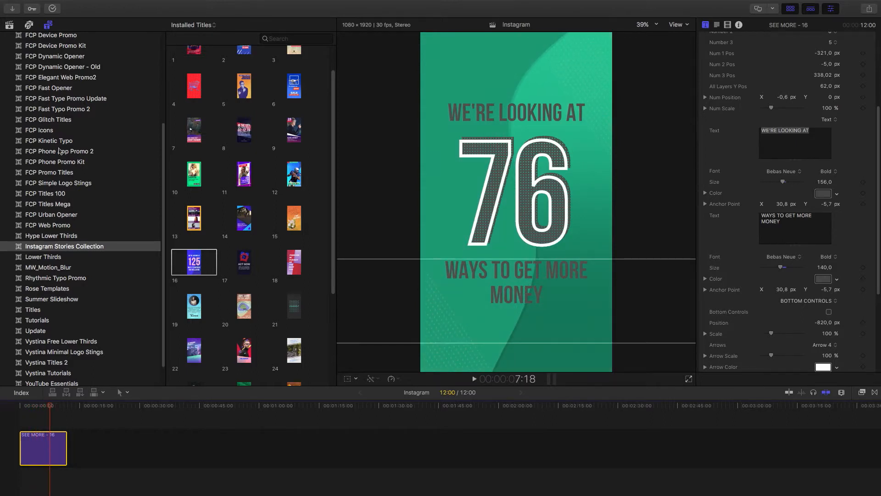
Share the story as a master file, review its Apple ProRes 422 LT settings and continue to the save dialog
mouse_move(113, 3)
left_click(79, 5)
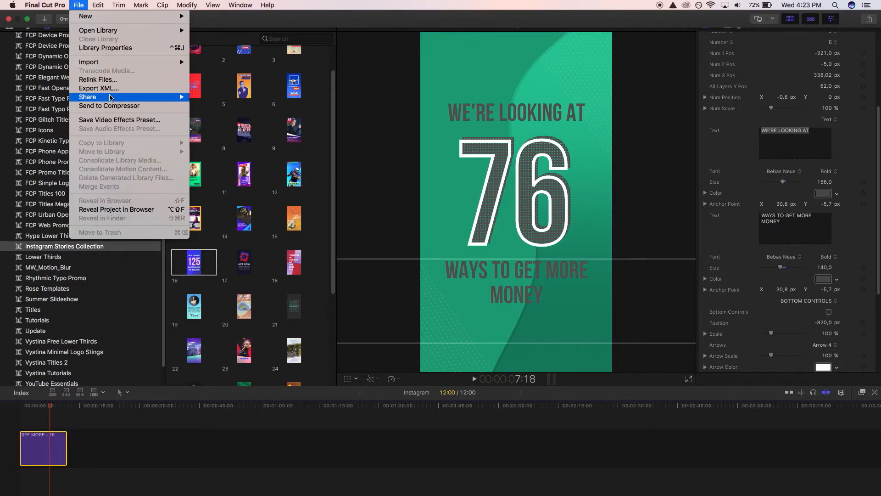
mouse_move(110, 97)
left_click(249, 107)
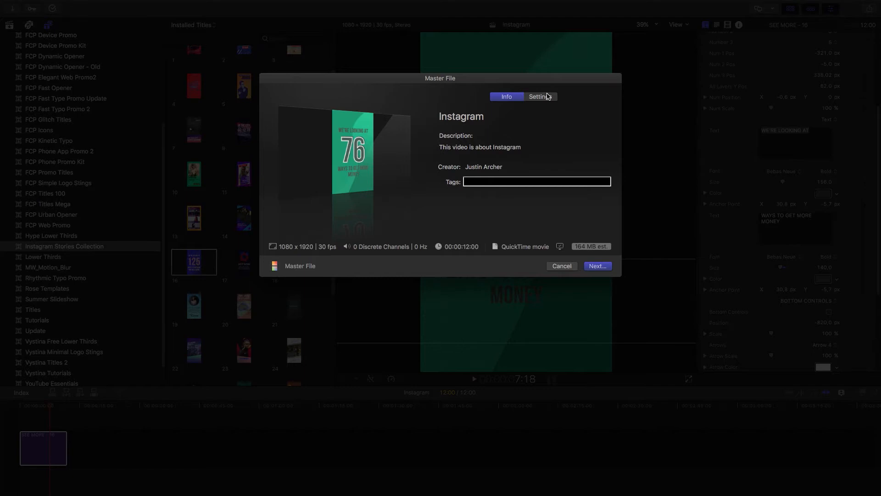
left_click(540, 97)
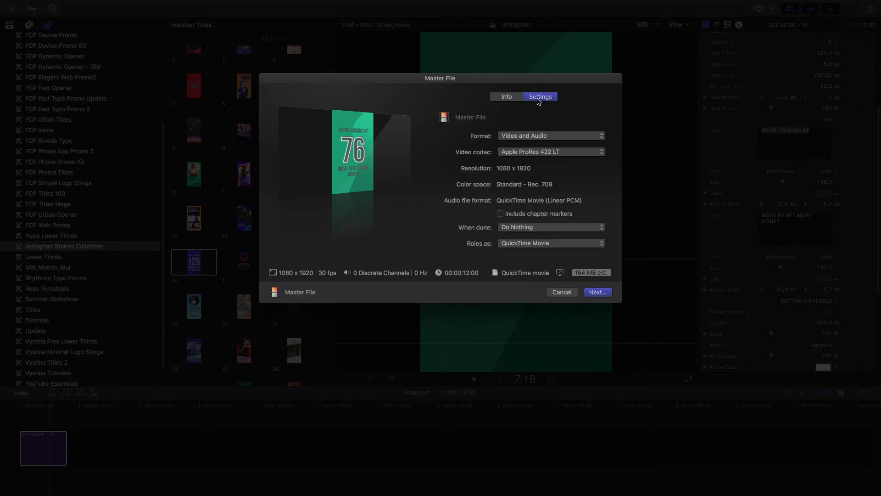
left_click(505, 96)
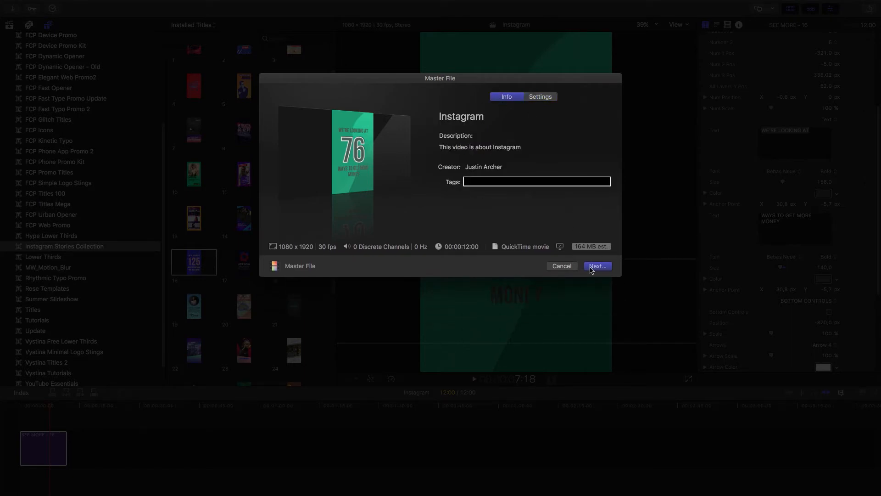
left_click(597, 267)
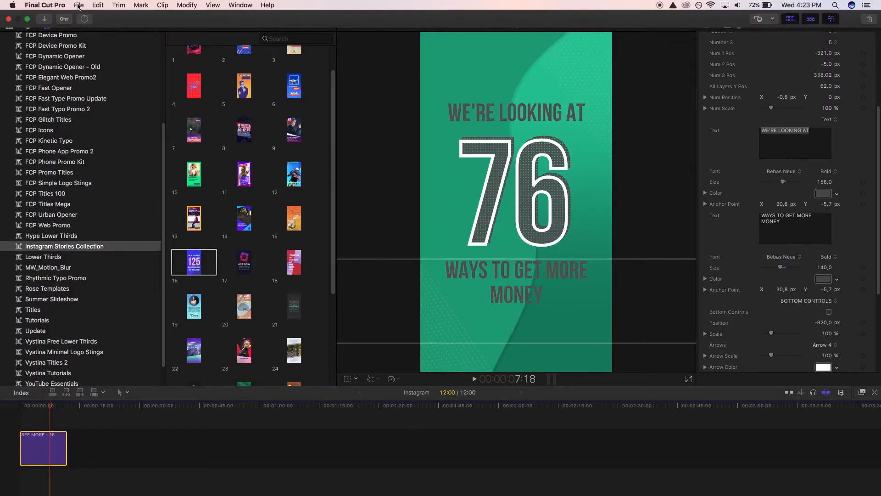
Create a new 1080p HD, 1920x1080, 30p project named "Mockup" in the 2018-09-19 event
left_click(79, 5)
mouse_move(85, 17)
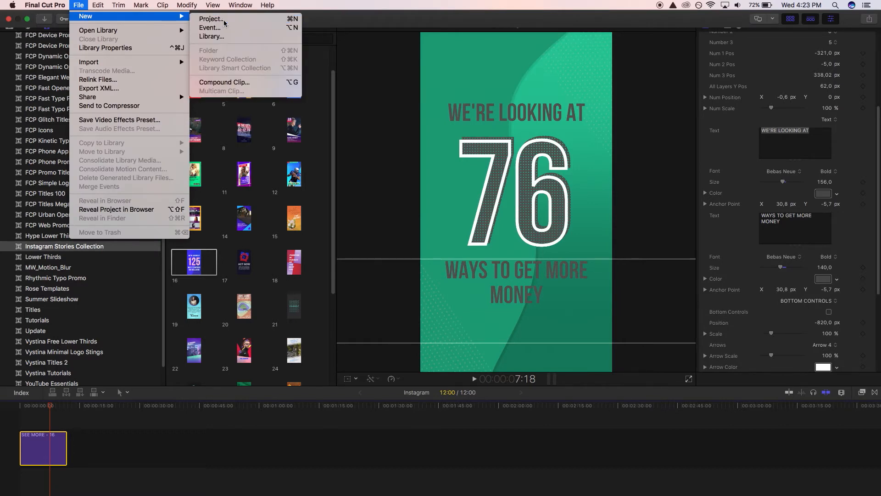
left_click(225, 22)
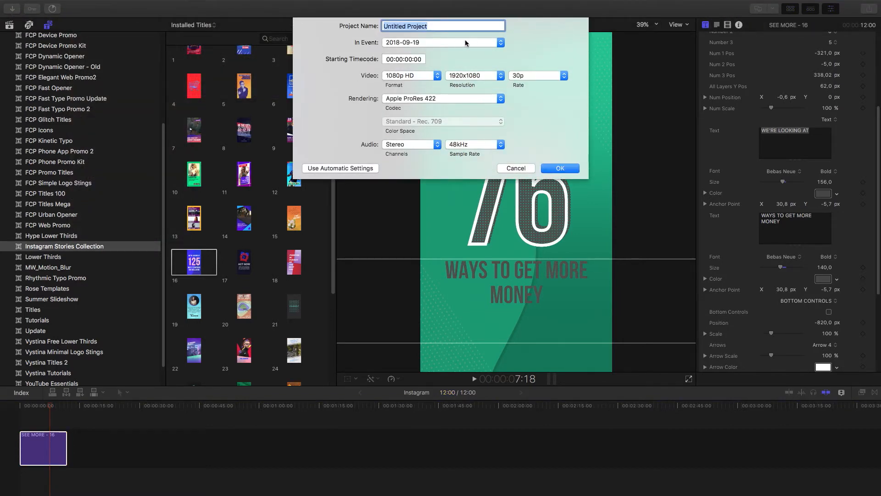
type("Mockup")
key("Return")
Add the Iphone Mockup title from the Instagram Stories Collection at the start of the timeline and play it
left_click(49, 26)
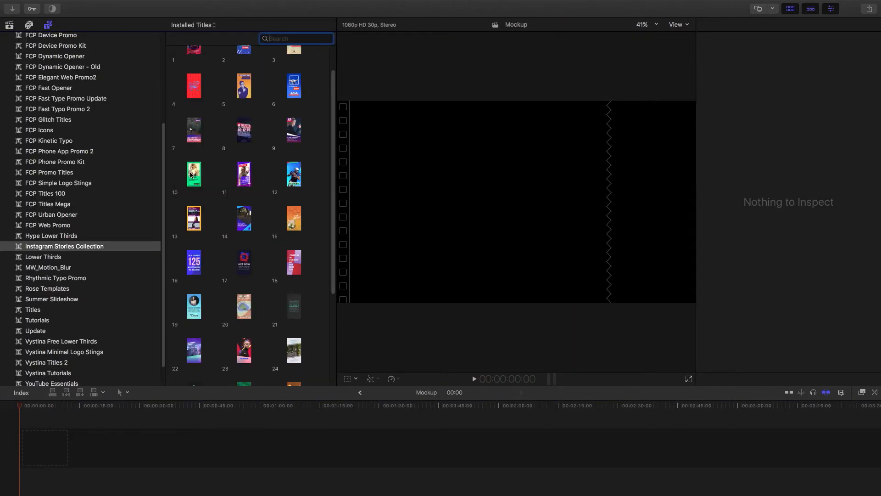
scroll(252, 154, "down", 2)
scroll(251, 154, "down", 2)
scroll(219, 287, "down", 1)
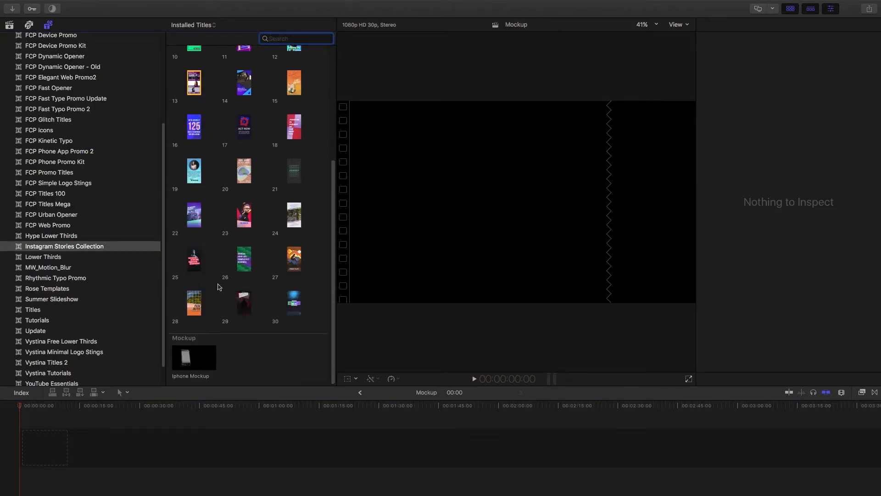
left_click_drag(196, 359, 32, 448)
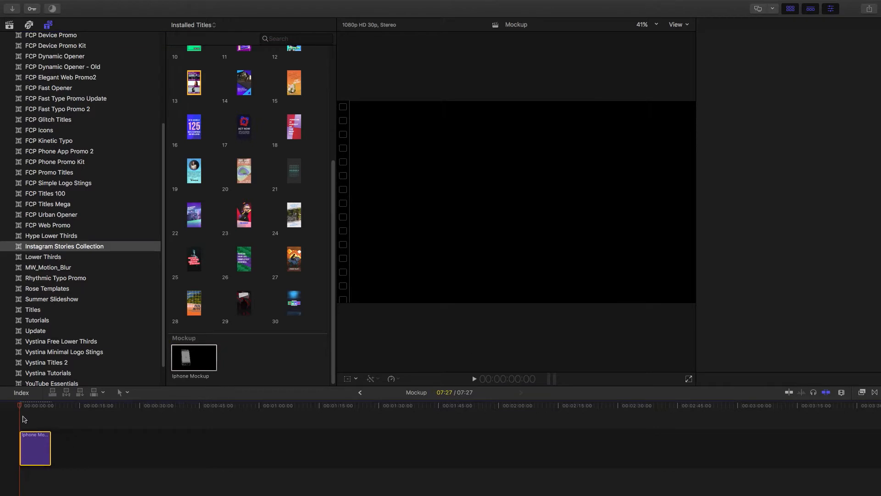
key("space")
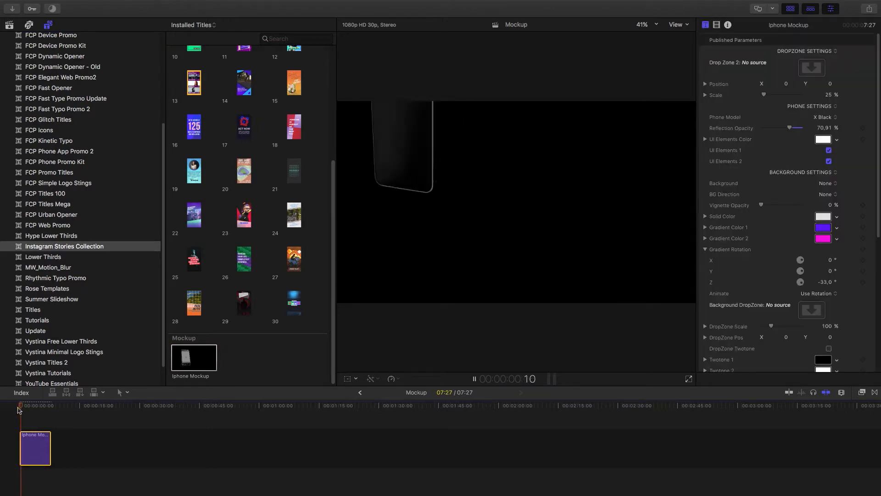
key("space")
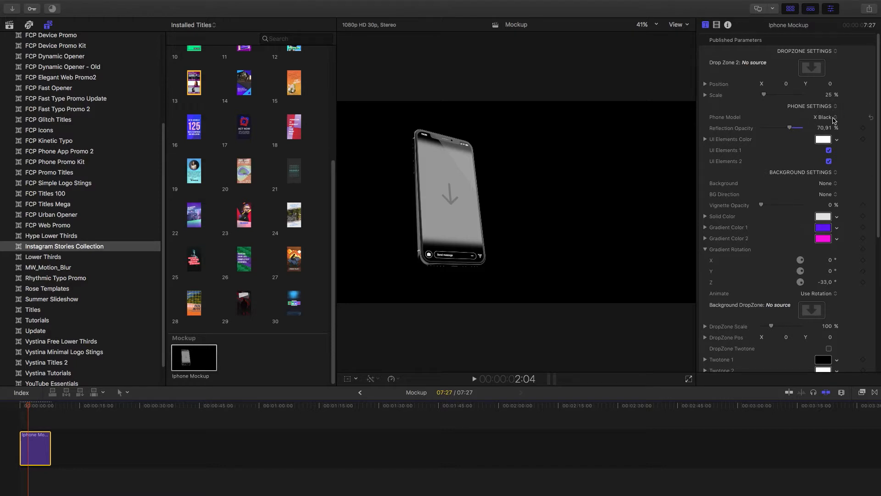
Try the X White phone model on the mockup and switch back to X Black
left_click(834, 120)
left_click(826, 126)
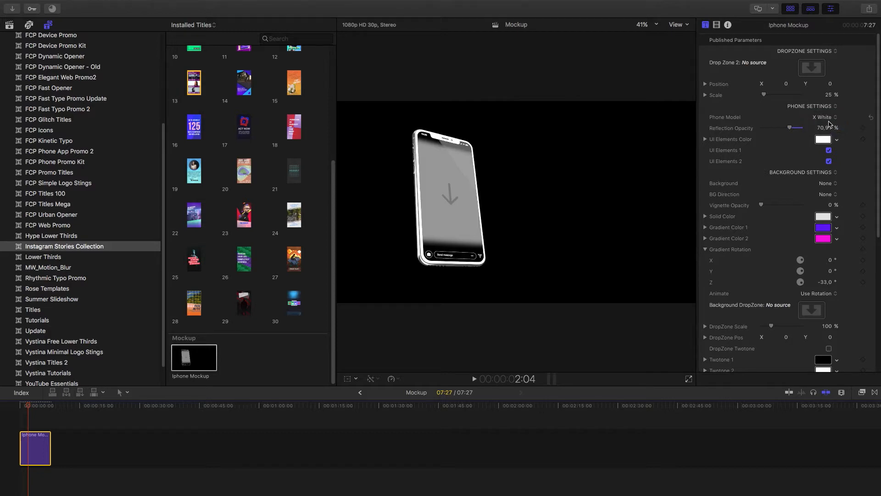
left_click(831, 117)
left_click(824, 109)
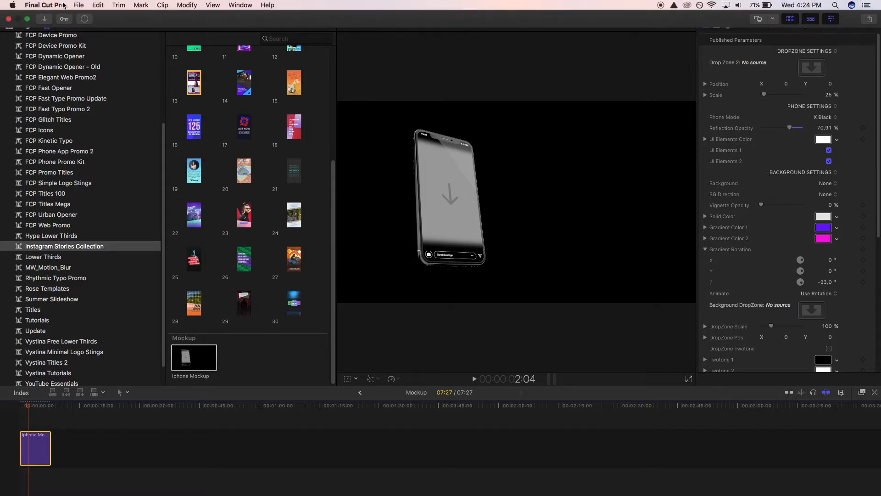
Import the exported Instagram story video into the 2018-09-19 event
left_click(76, 5)
left_click(84, 3)
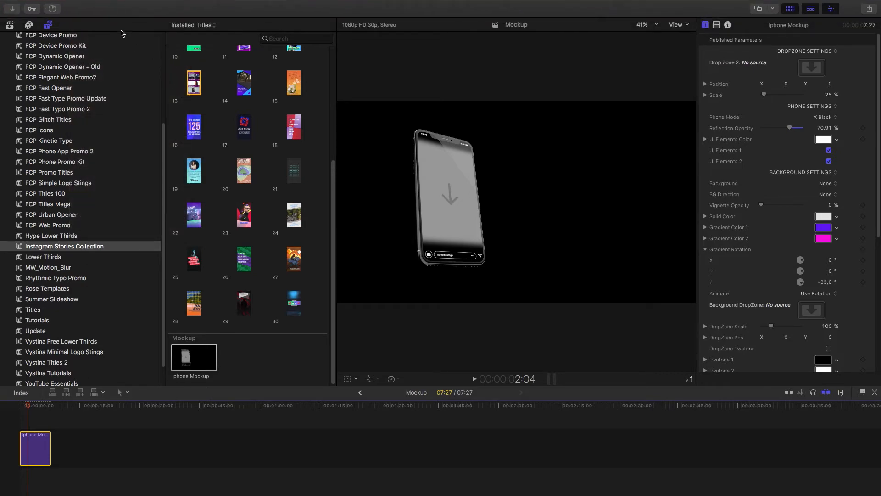
left_click(86, 5)
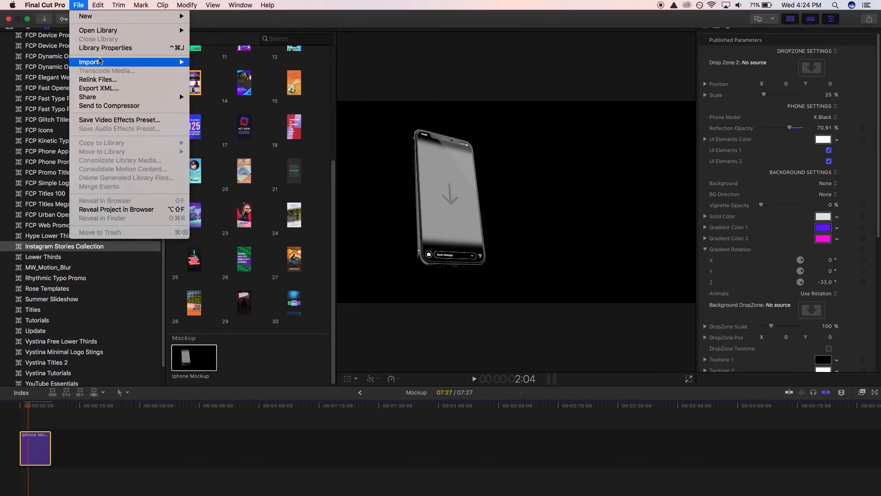
left_click(75, 7)
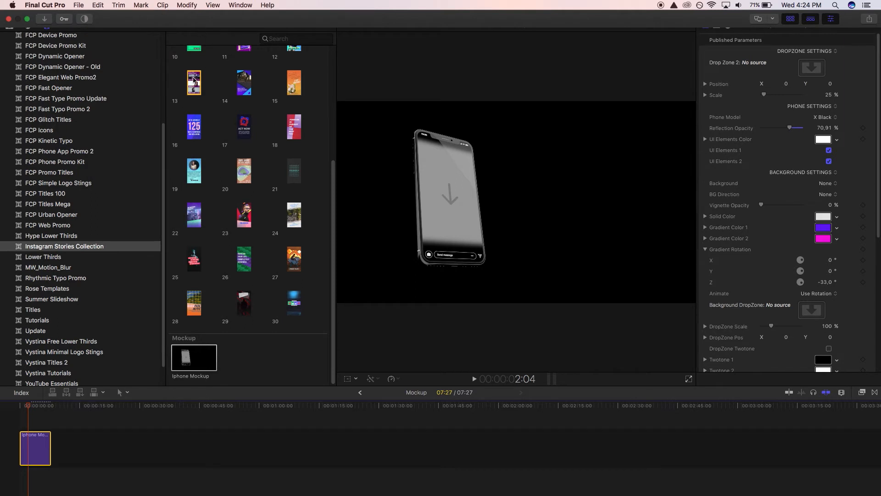
left_click(78, 5)
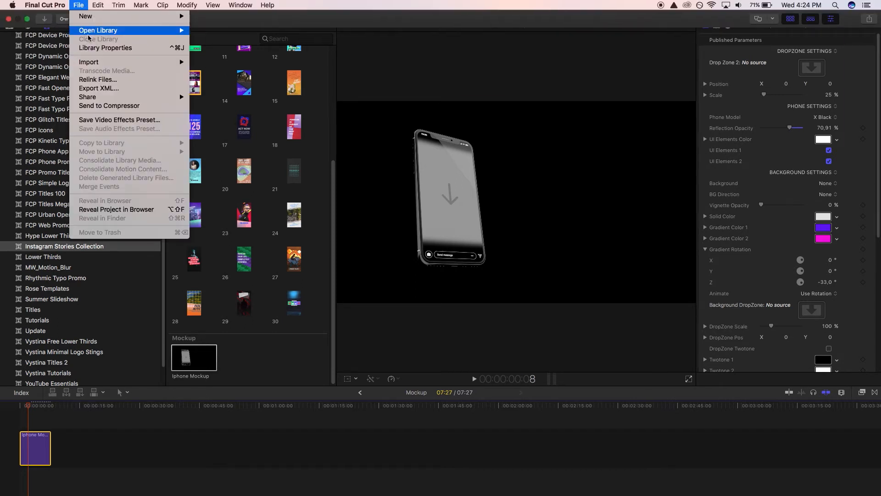
left_click(374, 96)
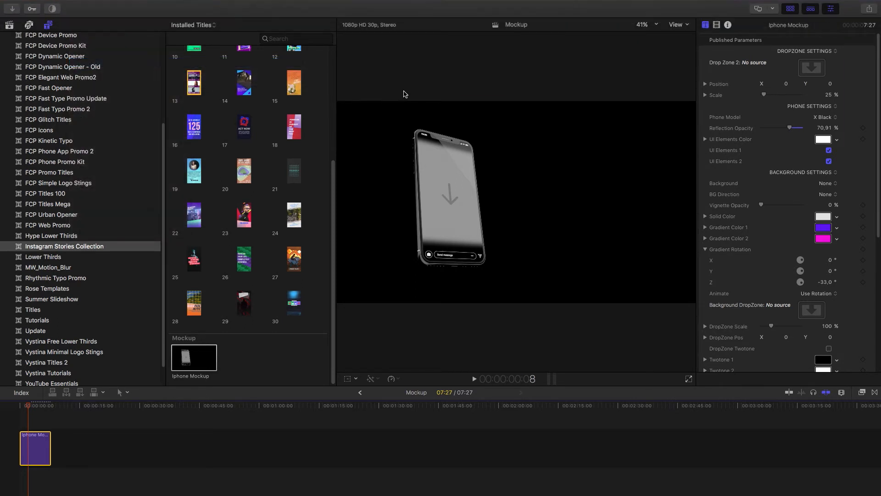
key("cmd+i")
left_click(725, 371)
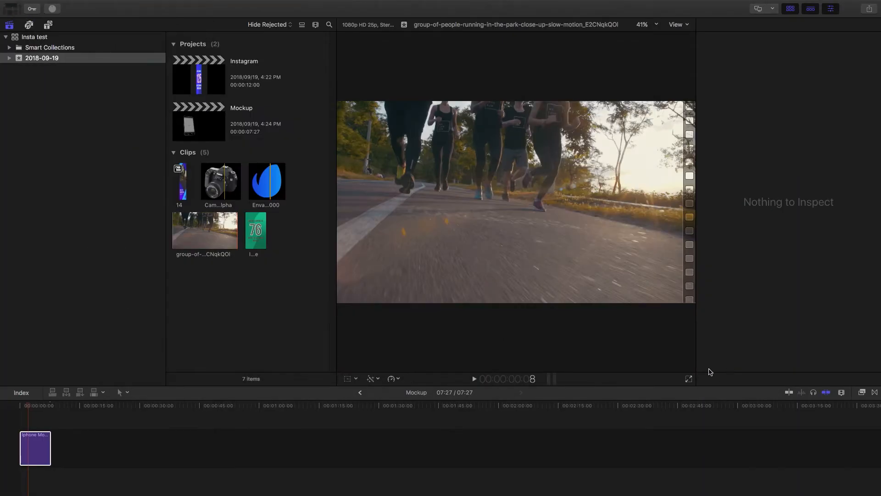
Fill the mockup's Drop Zone 2 with the imported Instagram Sample clip and play the mockup
left_click(44, 449)
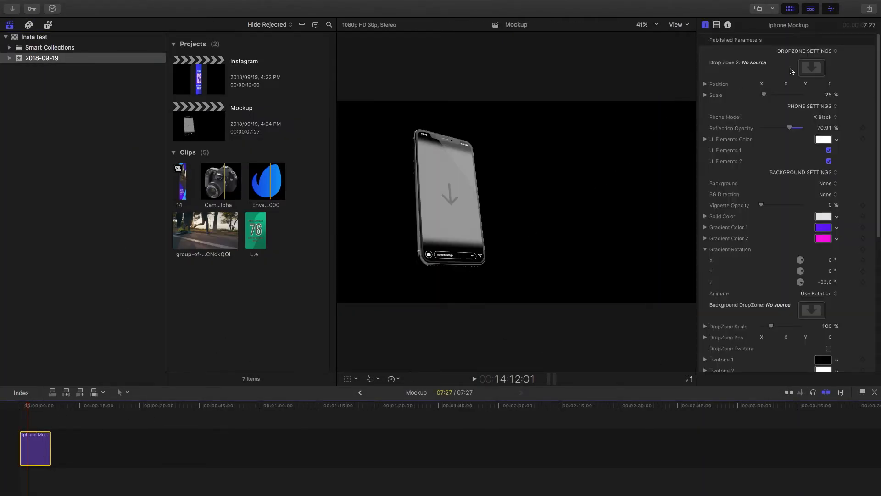
left_click(811, 68)
left_click(251, 236)
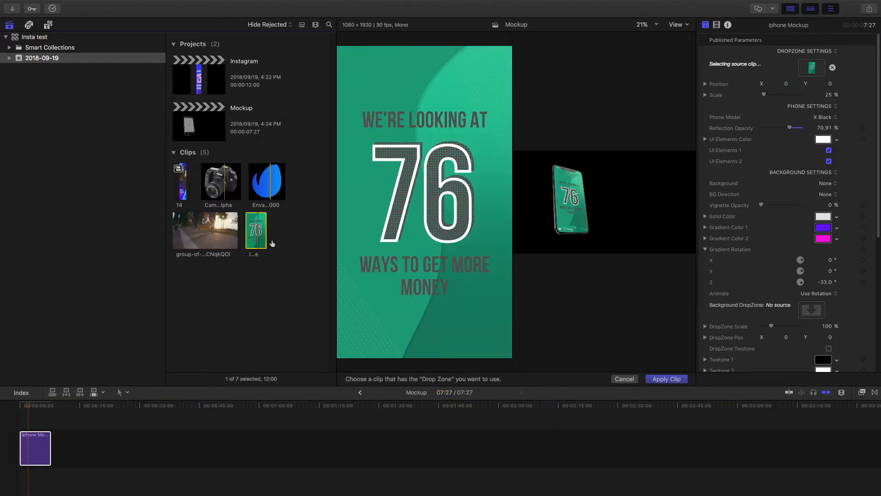
left_click(667, 379)
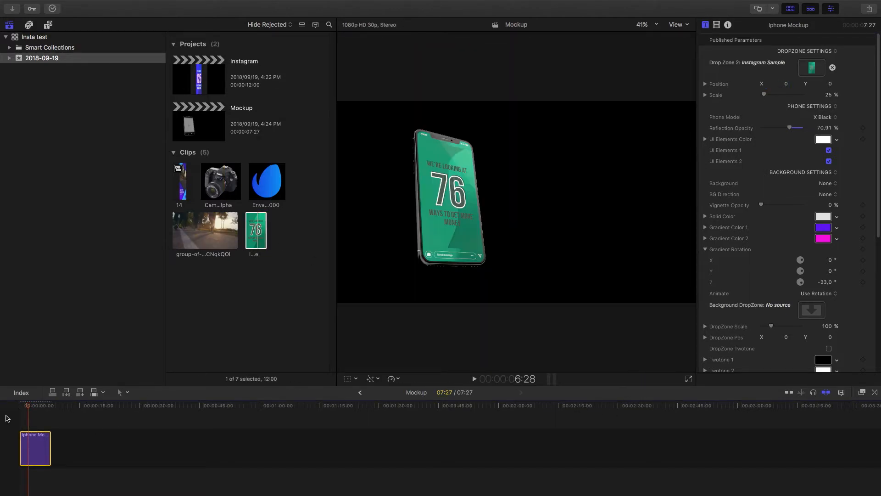
key("space")
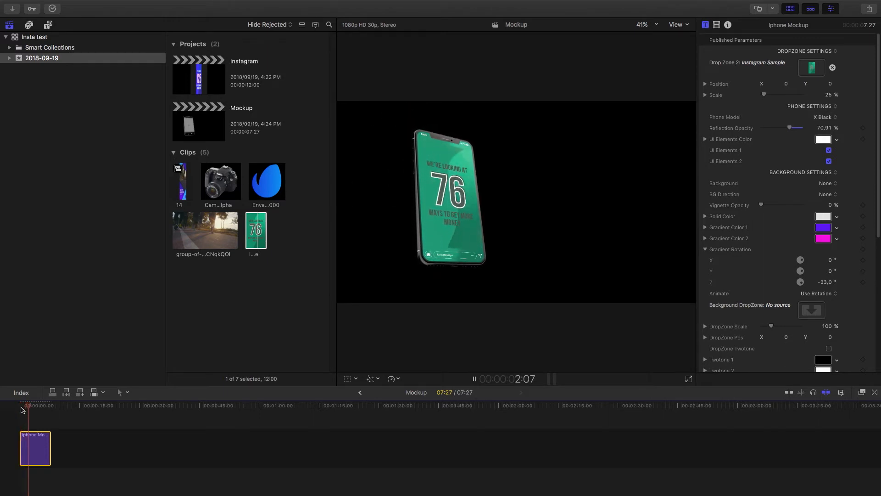
key("space")
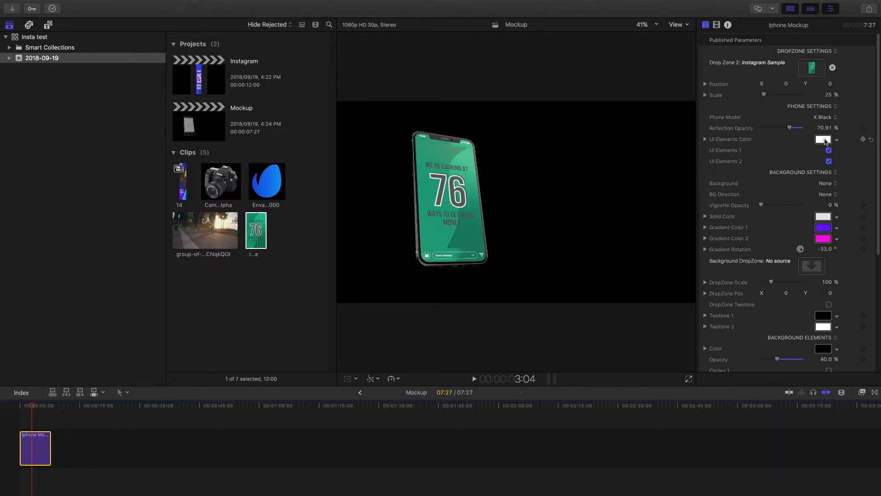
Set the mockup's UI Elements Color to near black with RGB values 26, 24 and 22
left_click(824, 143)
left_click_drag(683, 142, 655, 165)
left_click(655, 162)
left_click(656, 182)
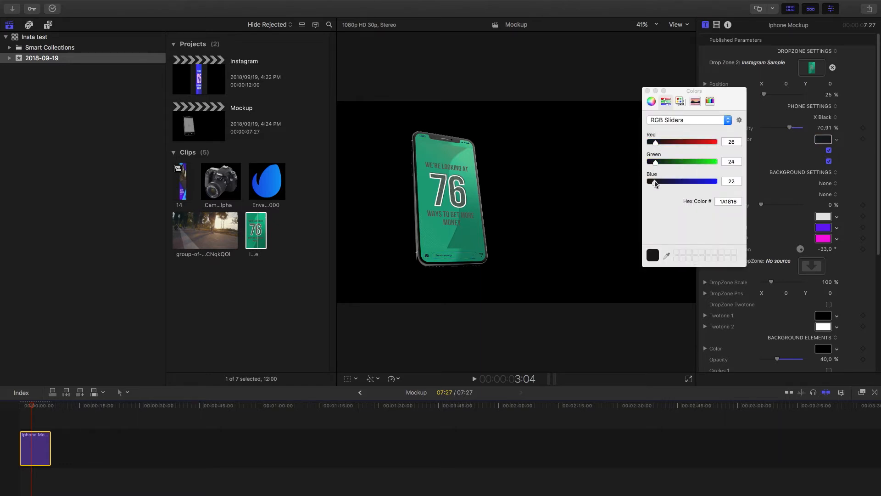
left_click(647, 90)
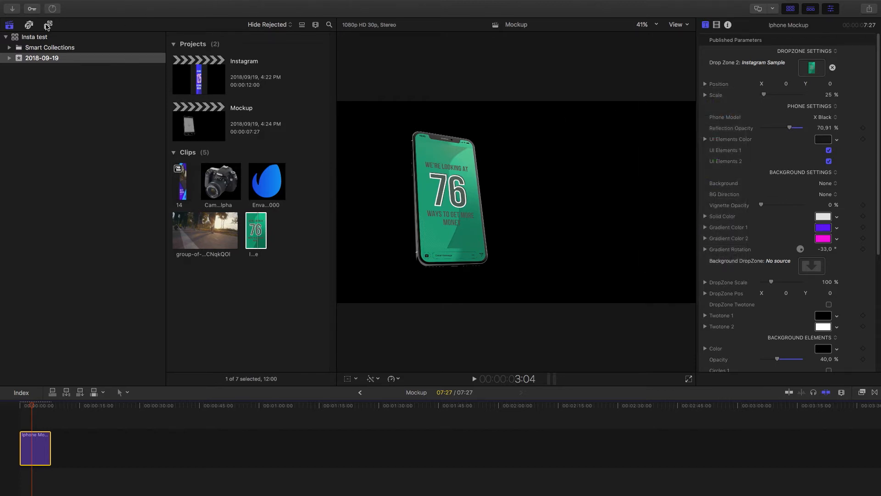
Try turning off UI Elements 1 and UI Elements 2 on the phone and switch both back on
left_click(8, 25)
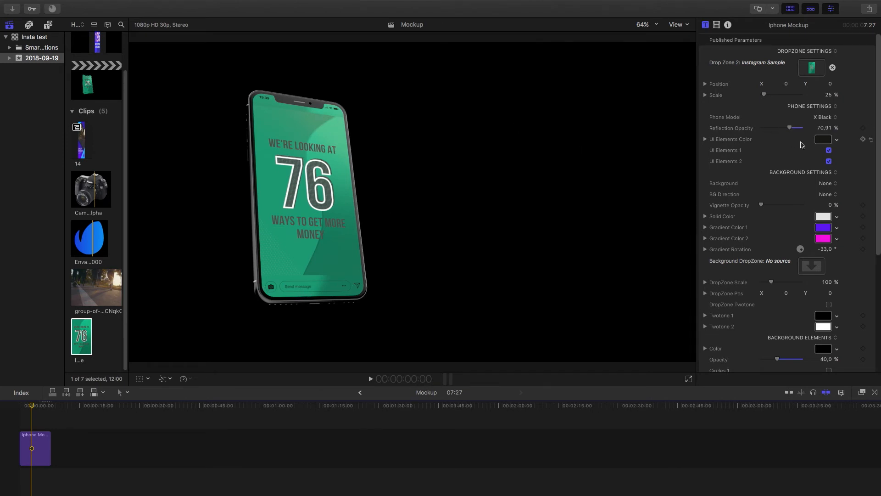
left_click(829, 151)
left_click(829, 161)
left_click(830, 151)
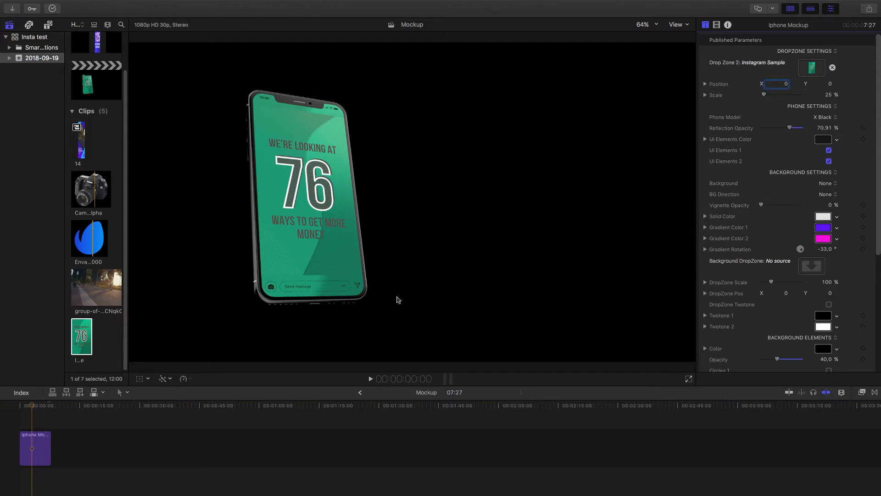
Switch the mockup's background to Gradient, with light blue as Gradient Color 1 and indigo as Gradient Color 2
left_click(451, 204)
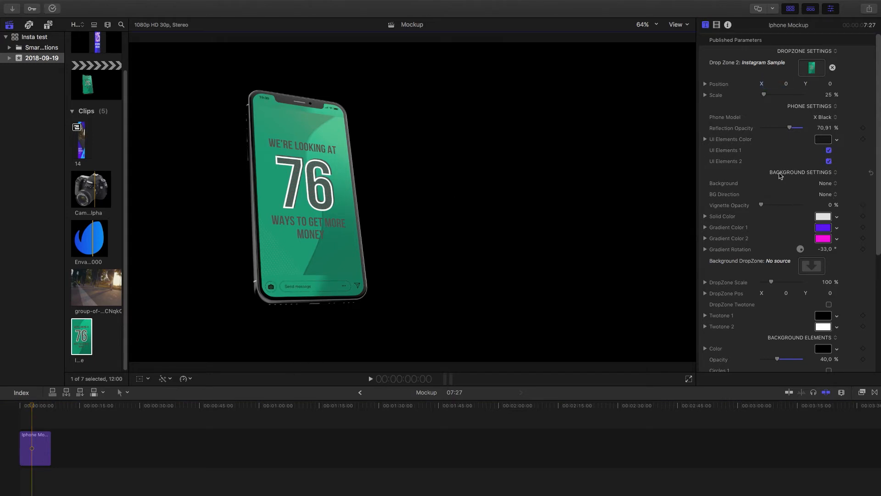
left_click(832, 184)
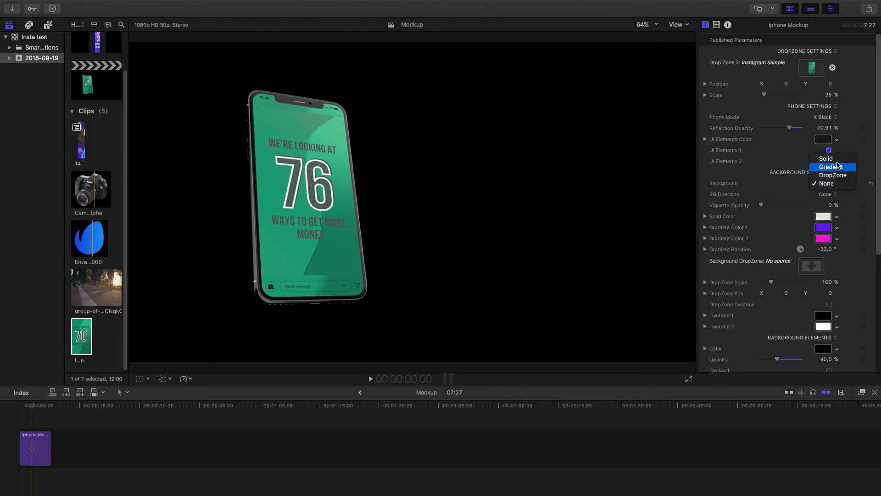
left_click(834, 168)
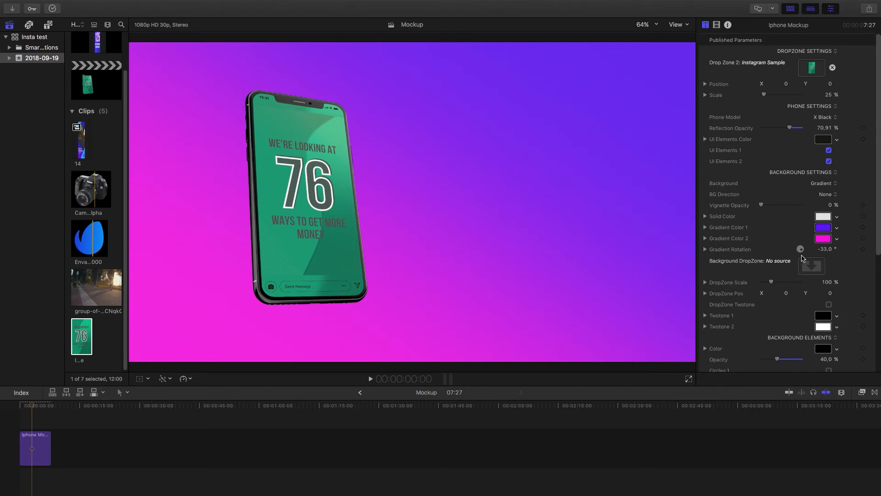
left_click(824, 228)
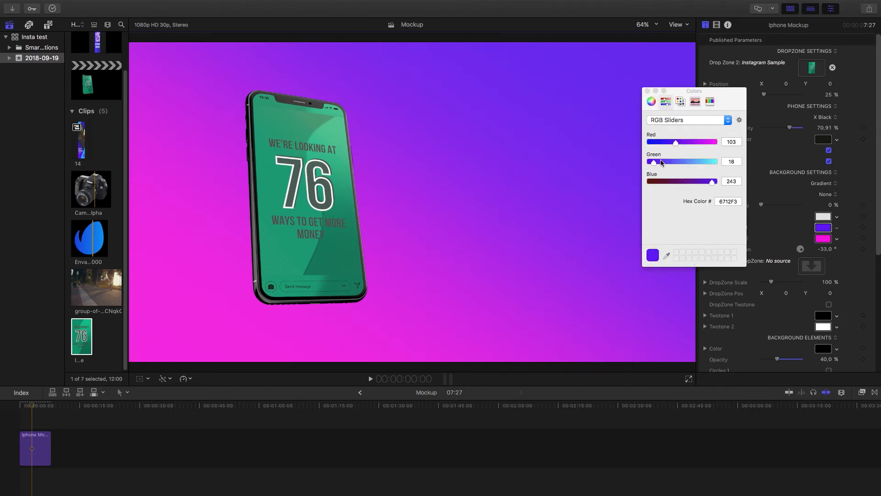
left_click_drag(661, 162, 702, 163)
Turn on the Dots 1 and Dots 2 background elements, keeping Dots 1 at Middle Right and placing Dots 2 at Top Left
scroll(750, 258, "down", 6)
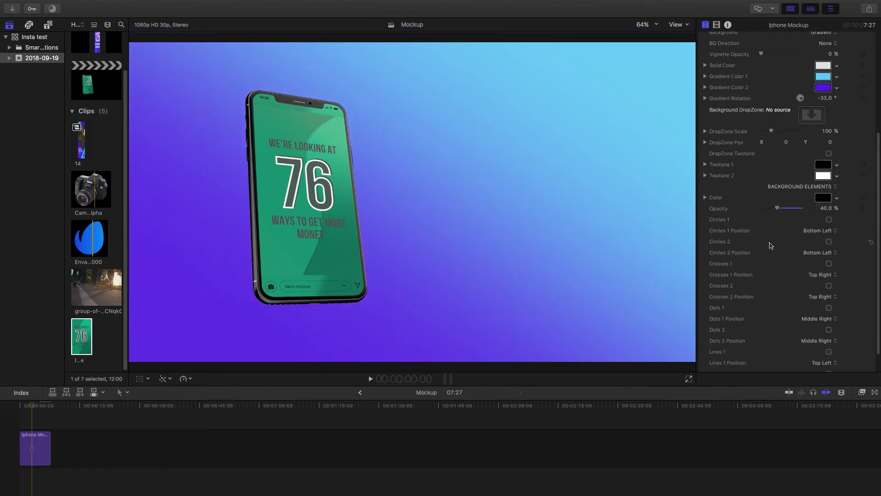
scroll(734, 294, "down", 1)
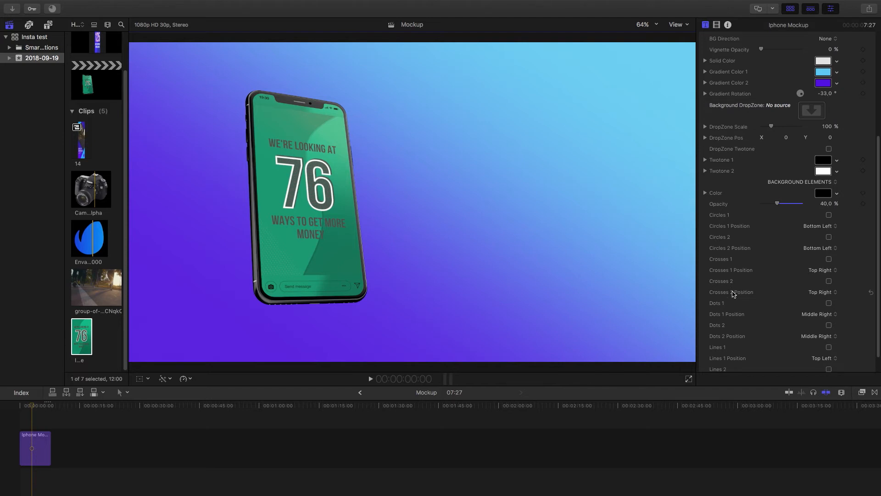
left_click(829, 303)
scroll(763, 264, "down", 2)
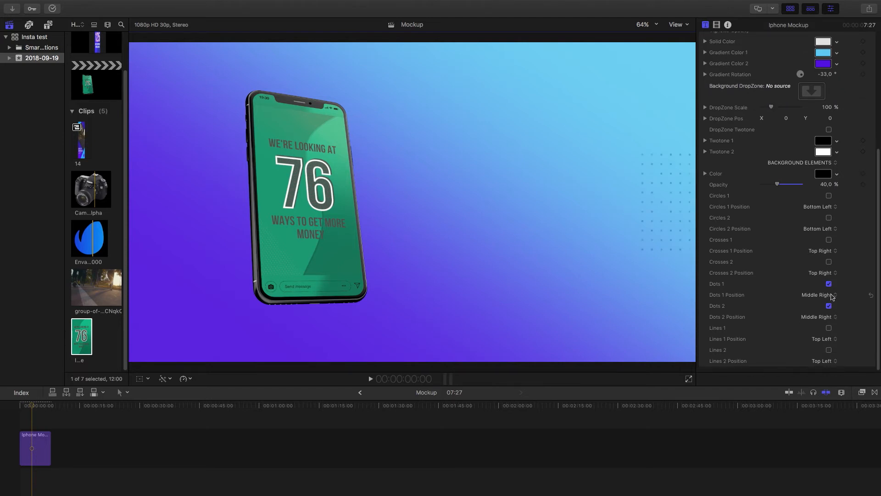
left_click(833, 297)
left_click(821, 295)
left_click(829, 317)
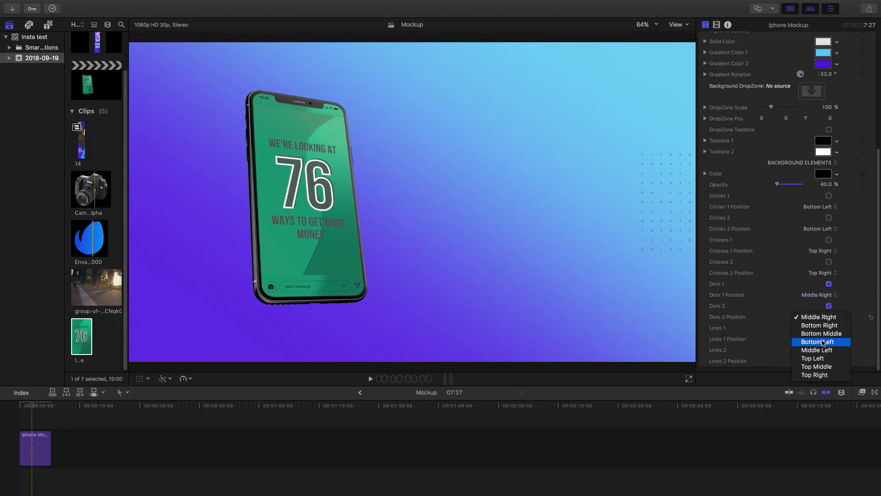
left_click(817, 361)
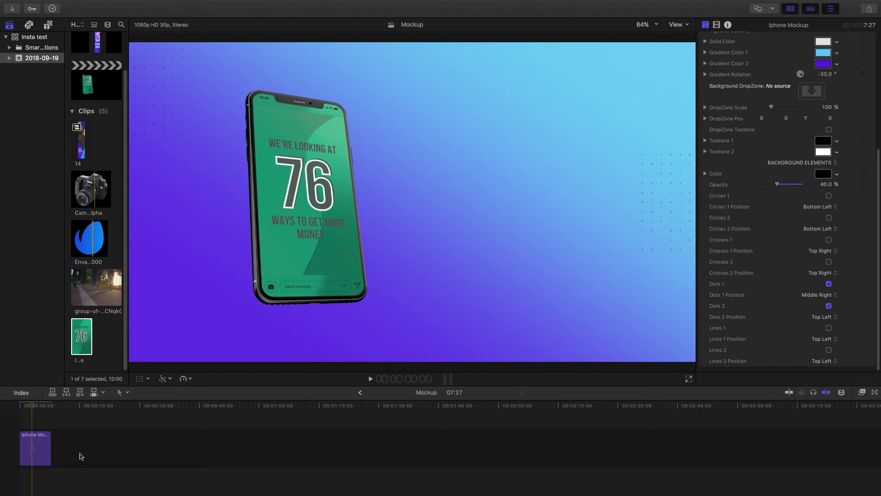
Play the iPhone mockup from the start of the timeline to review its animation over the new background
left_click_drag(32, 408, 6, 411)
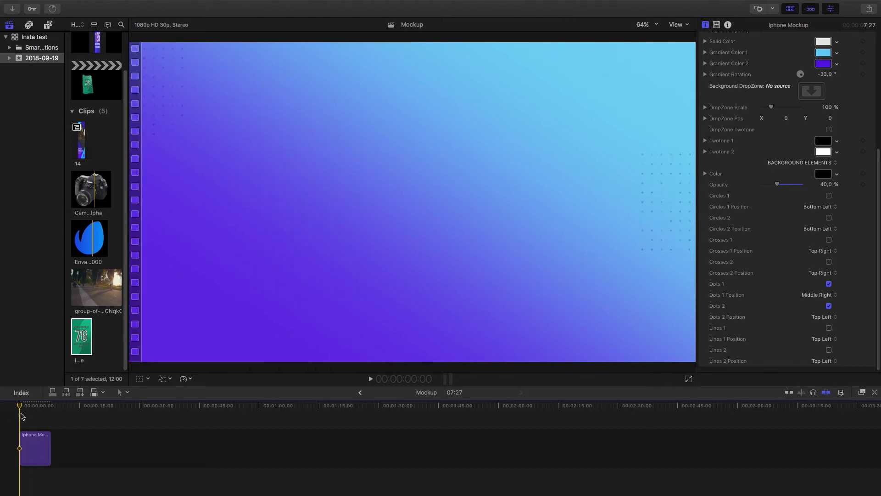
key("space")
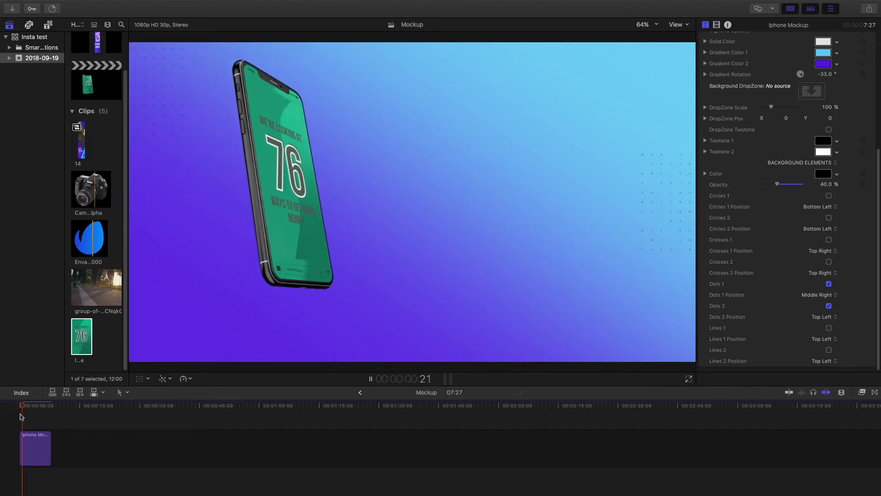
key("space")
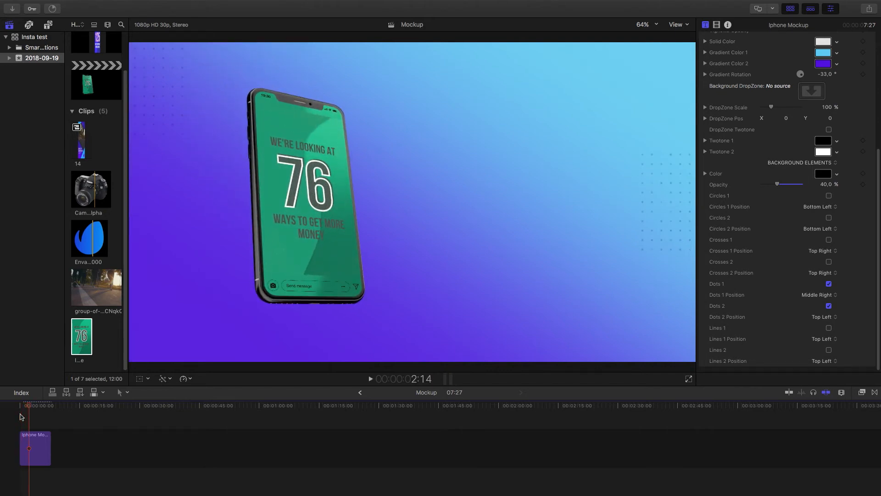
left_click_drag(28, 405, 4, 414)
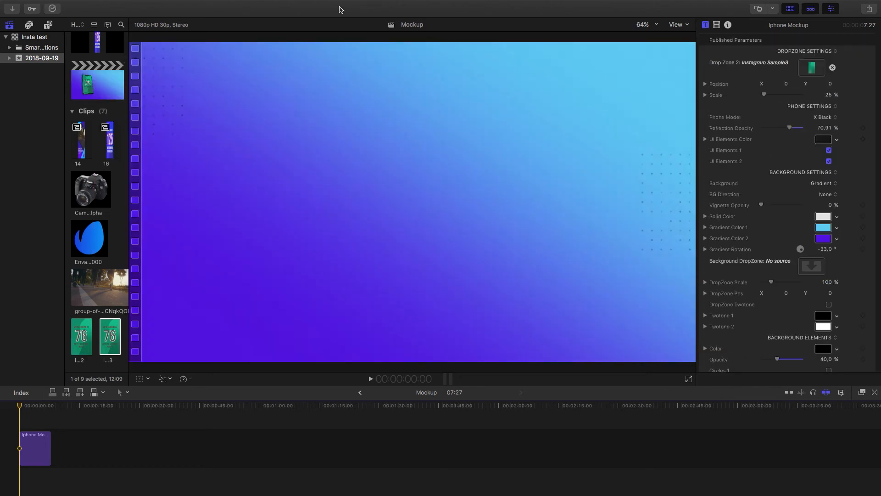
key("space")
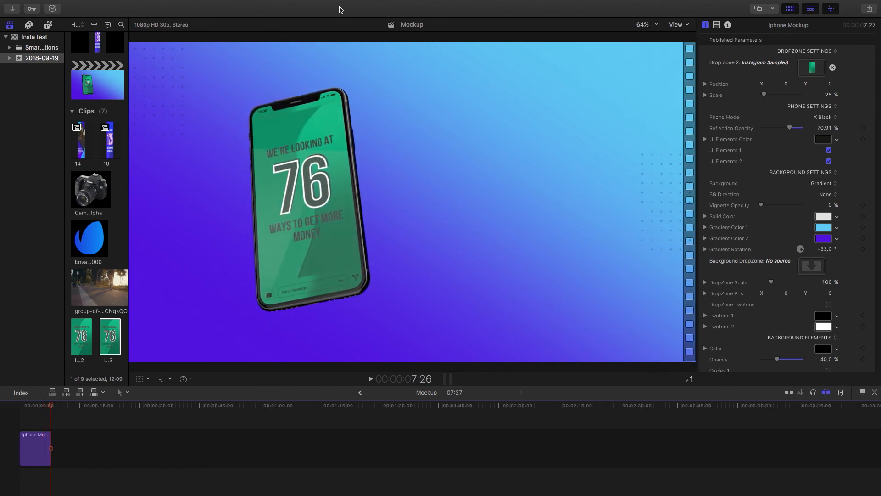
mouse_move(341, 3)
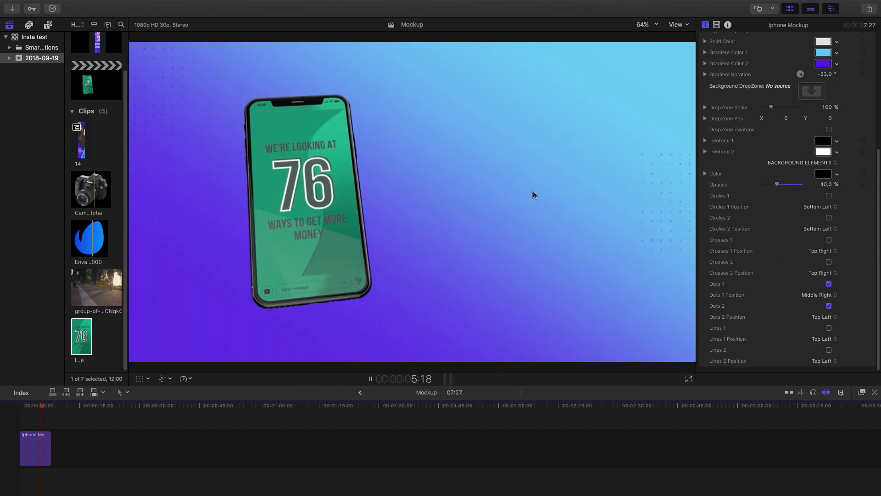